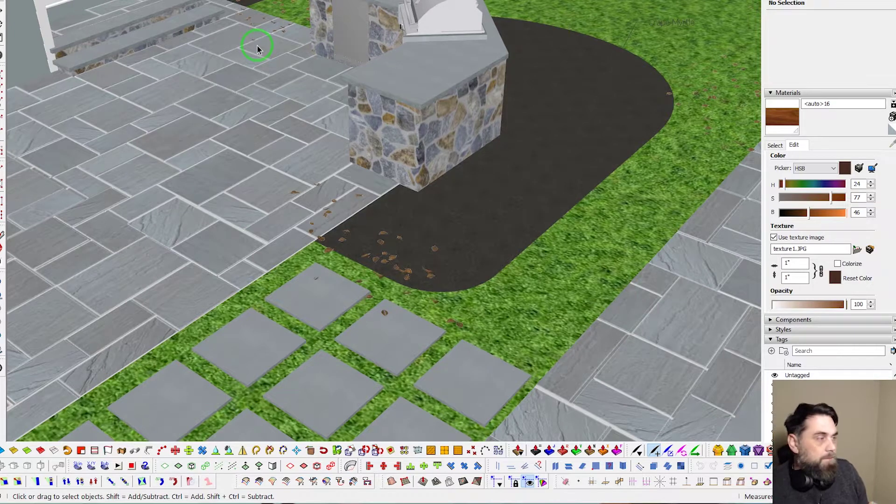
Step: Try to start ThomThom's Raytracer Spraycan without any group or component selected
{"action": "scroll", "coordinate": [257, 49], "scroll_direction": "up", "scroll_amount": 2}
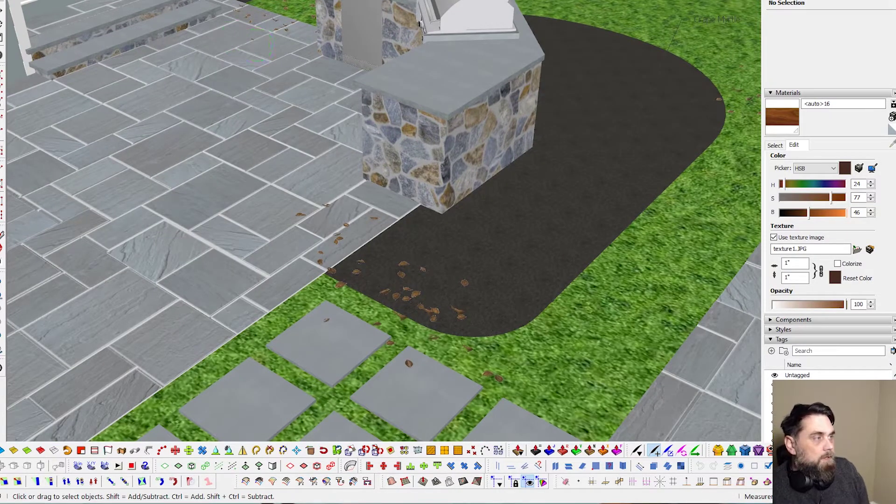
{"action": "left_click", "coordinate": [143, 1]}
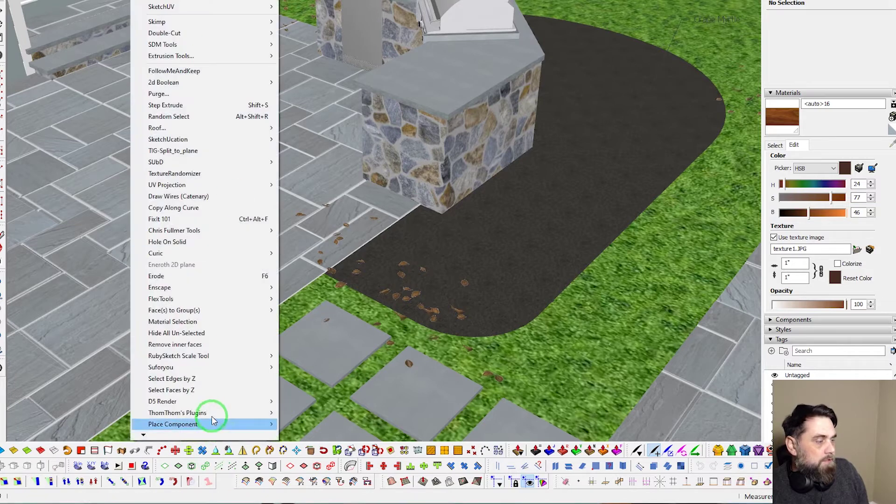
{"action": "mouse_move", "coordinate": [224, 416]}
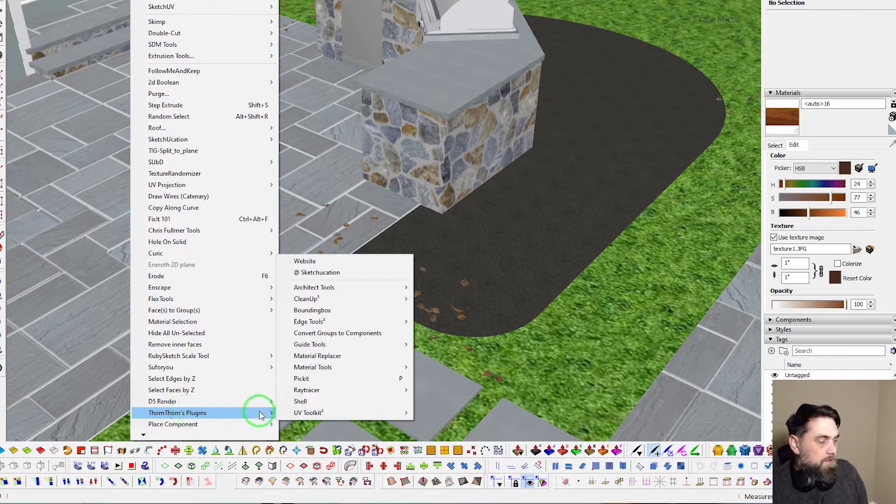
{"action": "mouse_move", "coordinate": [303, 390]}
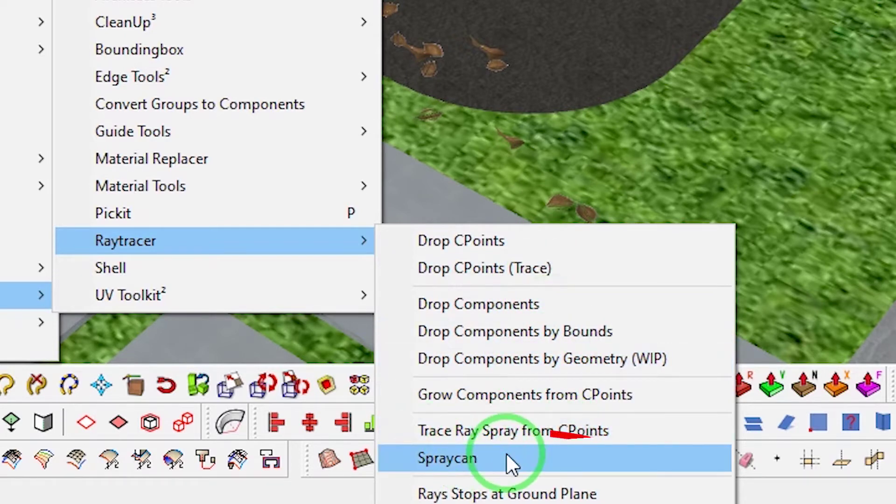
{"action": "left_click", "coordinate": [465, 458]}
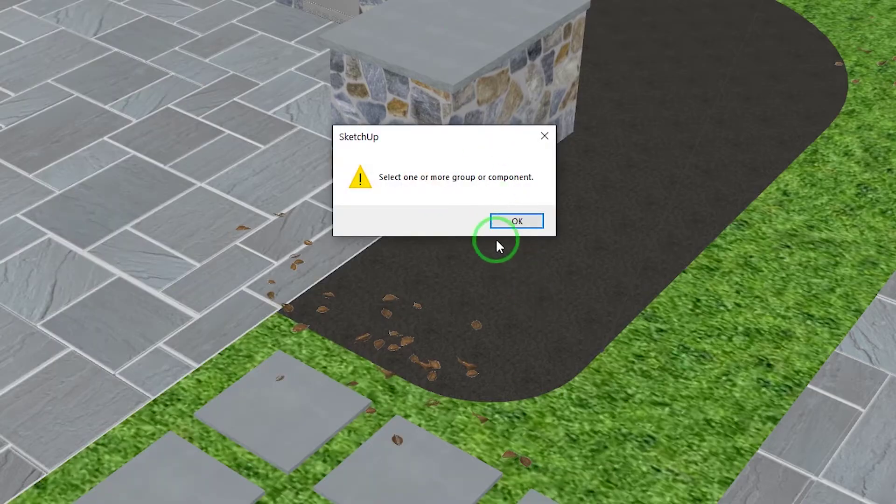
{"action": "left_click", "coordinate": [513, 222]}
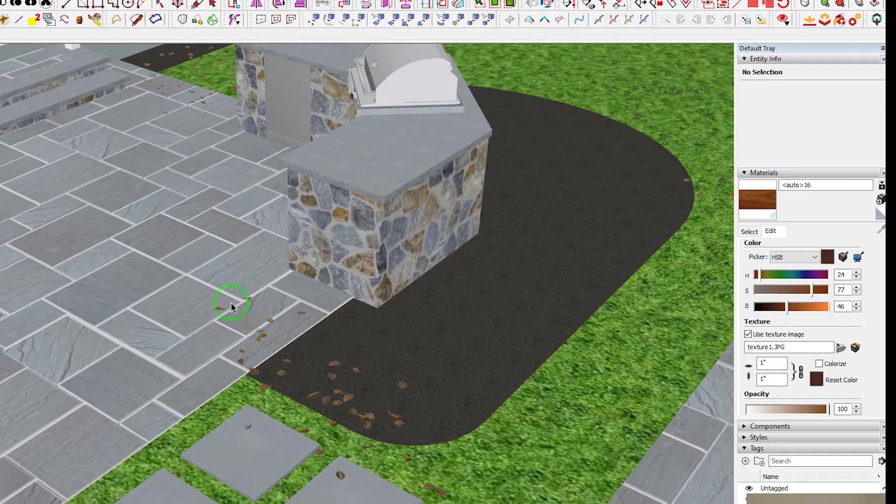
Step: Select the leaves scattered around the mulch bed corner and check individual leaves to see whether each is a group or a component
{"action": "left_click_drag", "start_coordinate": [199, 295], "coordinate": [428, 498]}
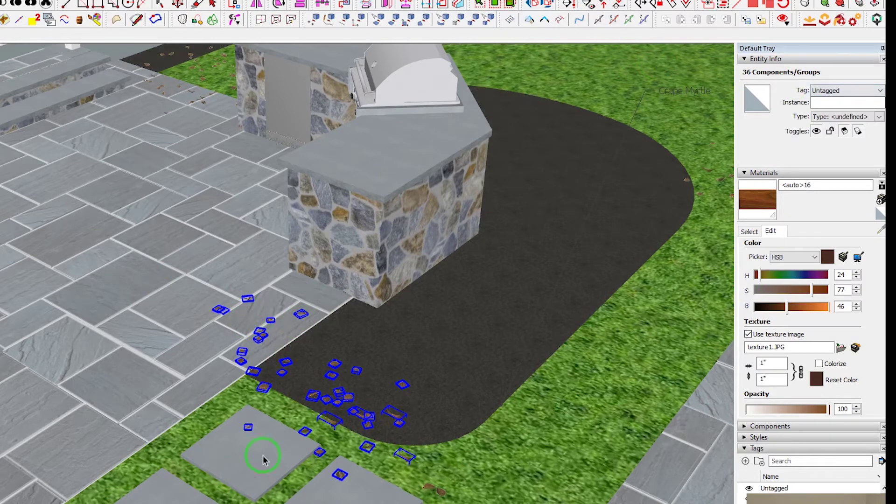
{"action": "scroll", "coordinate": [327, 413], "scroll_direction": "up", "scroll_amount": 5}
{"action": "scroll", "coordinate": [326, 411], "scroll_direction": "down", "scroll_amount": 3}
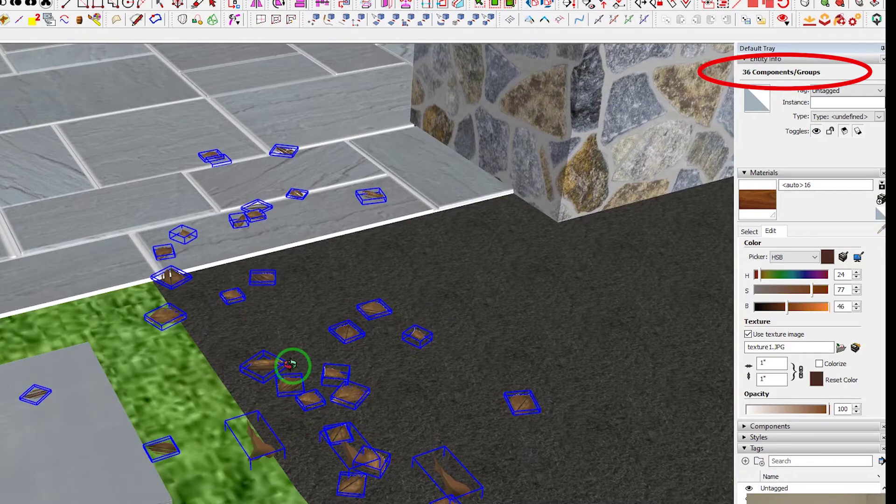
{"action": "scroll", "coordinate": [294, 368], "scroll_direction": "down", "scroll_amount": 5}
{"action": "left_click", "coordinate": [272, 423]}
{"action": "scroll", "coordinate": [278, 411], "scroll_direction": "up", "scroll_amount": 4}
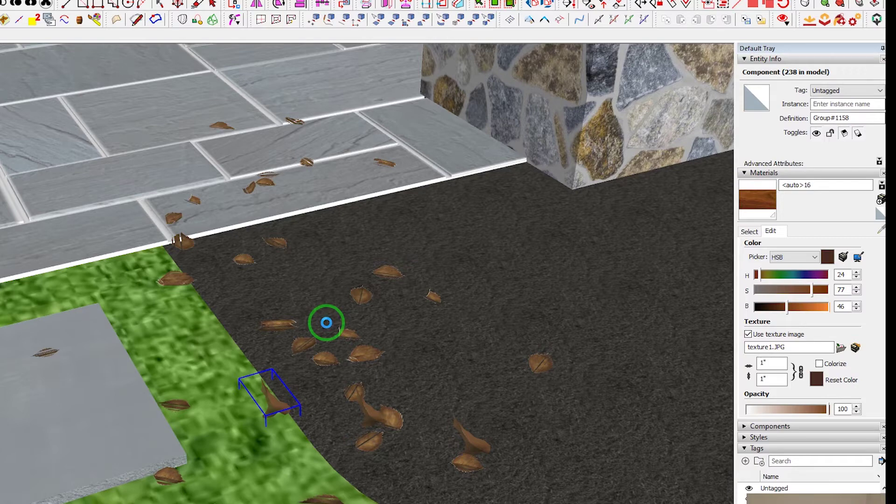
{"action": "left_click", "coordinate": [327, 325]}
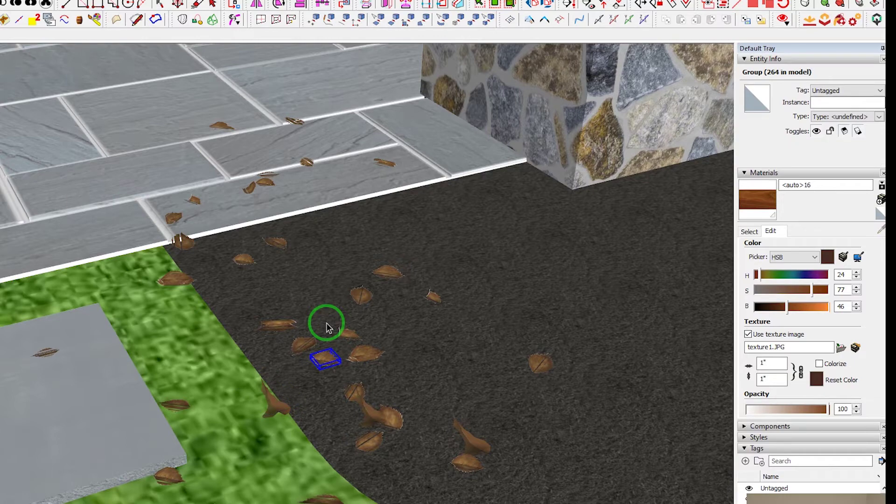
{"action": "left_click", "coordinate": [287, 322]}
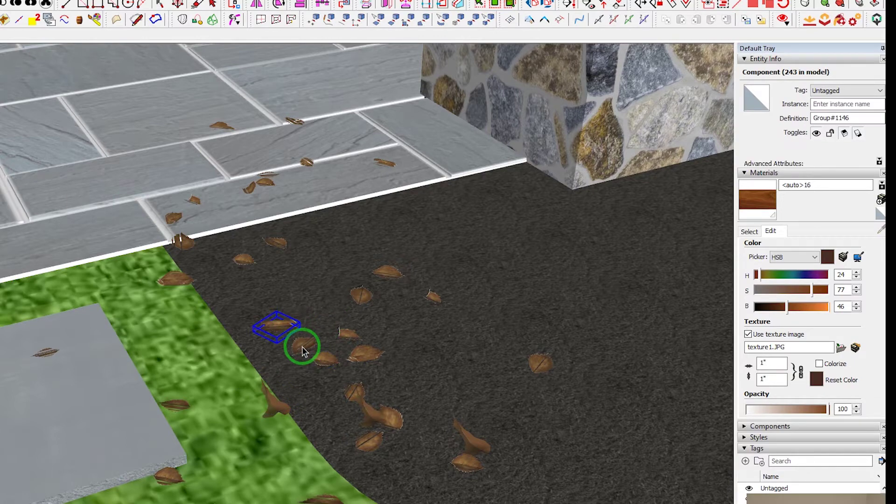
Step: Filter the leaf selection down to groups only and inspect one grouped leaf on the mulch bed
{"action": "scroll", "coordinate": [303, 351], "scroll_direction": "down", "scroll_amount": 5}
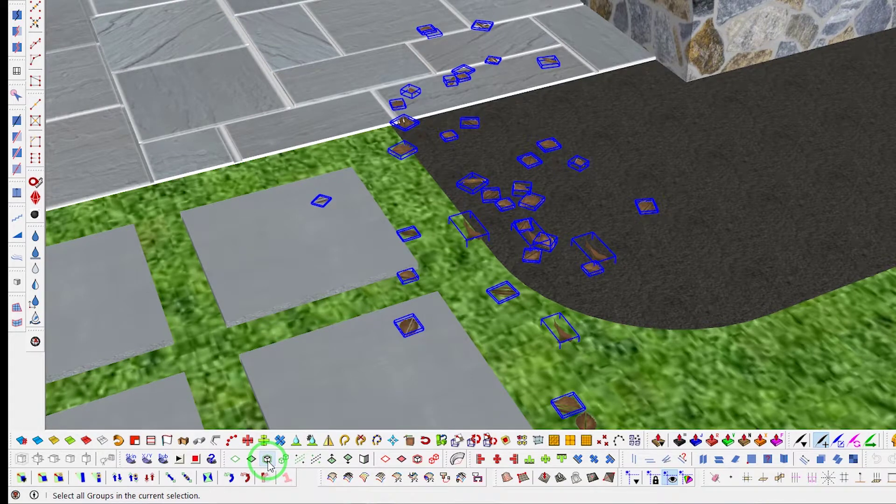
{"action": "left_click", "coordinate": [434, 458]}
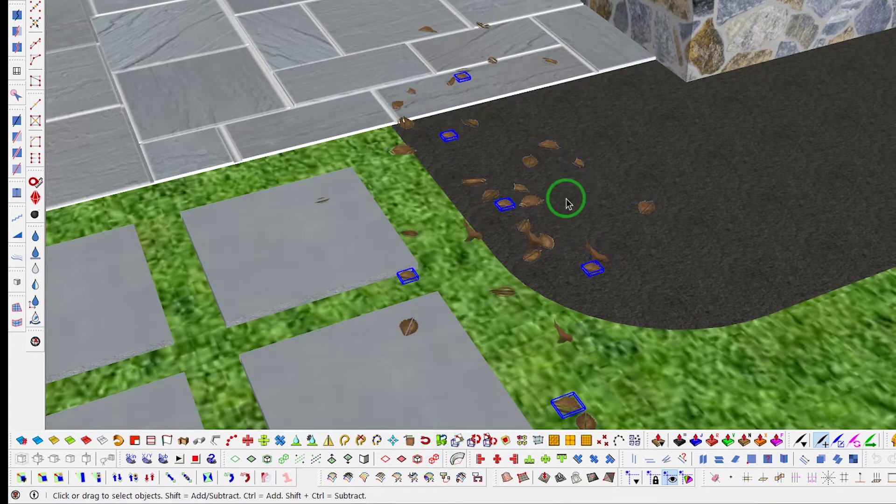
{"action": "scroll", "coordinate": [524, 194], "scroll_direction": "up", "scroll_amount": 4}
{"action": "scroll", "coordinate": [497, 217], "scroll_direction": "down", "scroll_amount": 3}
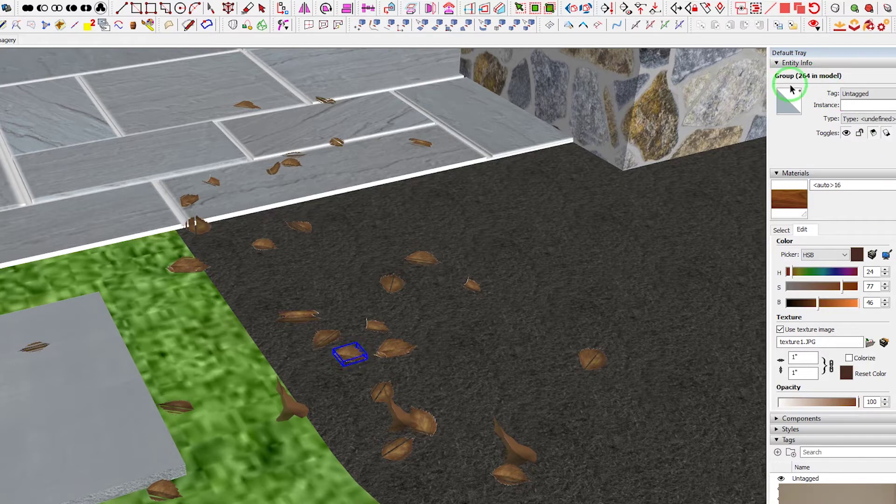
Step: Convert the grouped leaf near the edge of the mulch bed into a component
{"action": "left_click", "coordinate": [597, 334]}
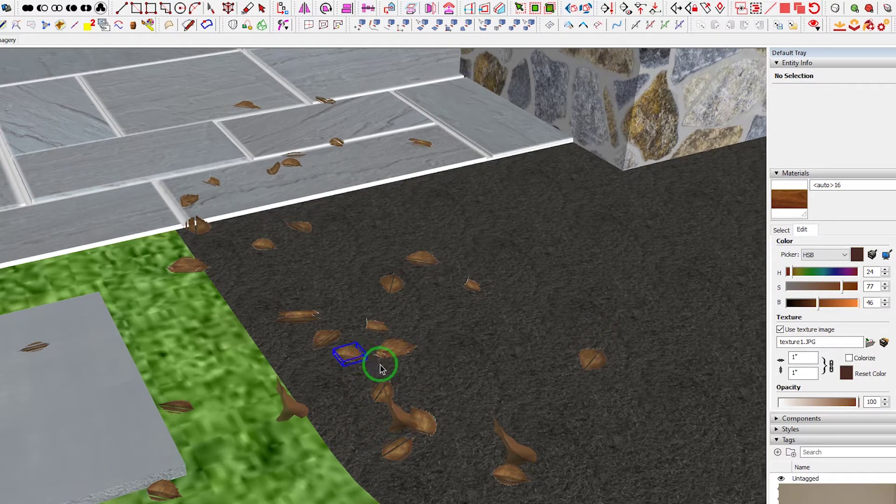
{"action": "left_click", "coordinate": [353, 357]}
{"action": "right_click", "coordinate": [353, 360]}
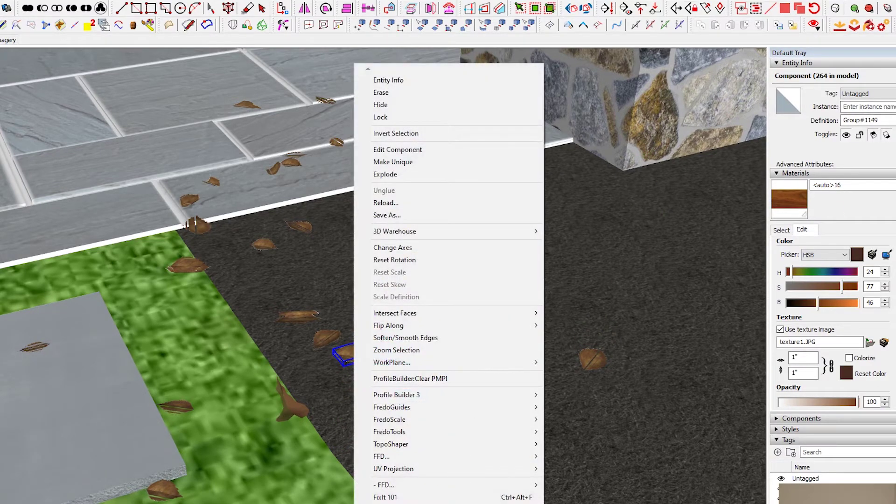
{"action": "left_click", "coordinate": [331, 354]}
{"action": "scroll", "coordinate": [388, 351], "scroll_direction": "down", "scroll_amount": 3}
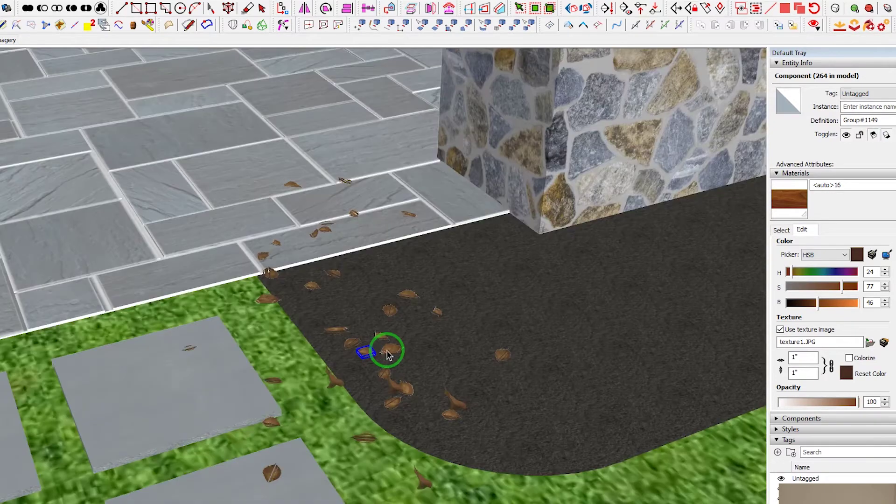
Step: Select the 35 leaf components around the mulch bed corner and start the Raytracer Spraycan with them
{"action": "scroll", "coordinate": [388, 354], "scroll_direction": "down", "scroll_amount": 1}
{"action": "left_click_drag", "start_coordinate": [237, 172], "coordinate": [551, 484]}
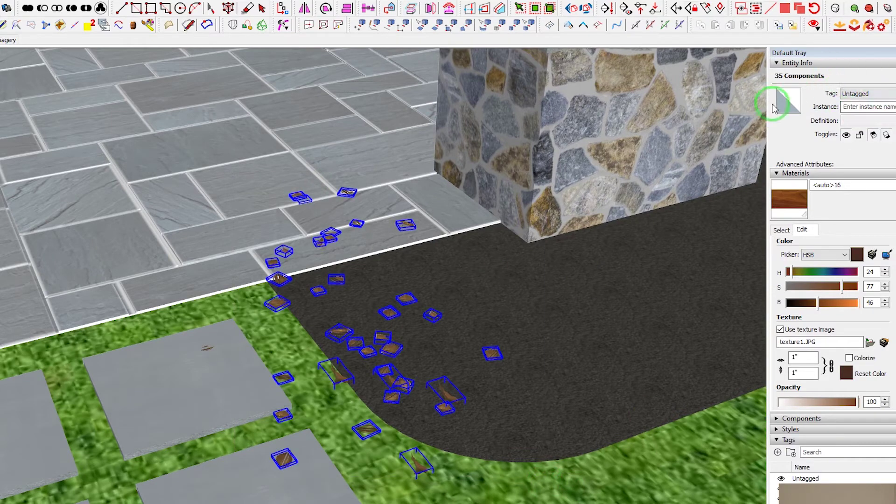
{"action": "scroll", "coordinate": [278, 415], "scroll_direction": "down", "scroll_amount": 3}
{"action": "left_click", "coordinate": [100, 2]}
{"action": "mouse_move", "coordinate": [164, 502]}
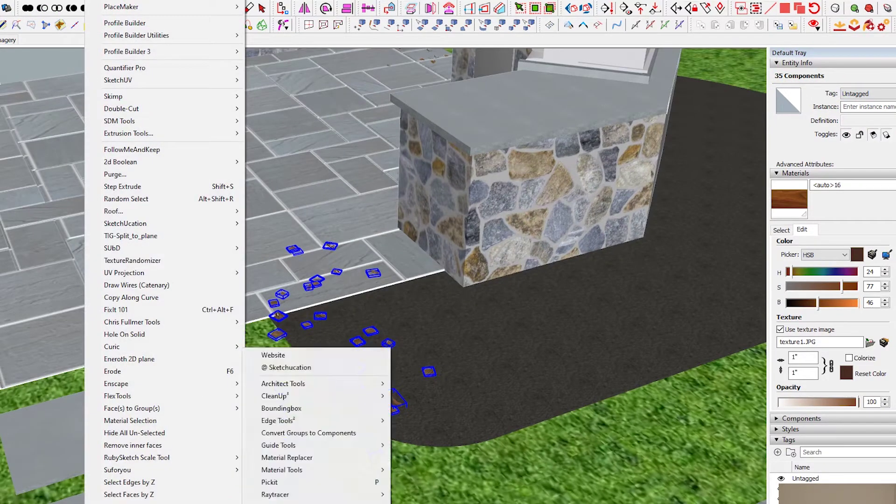
{"action": "mouse_move", "coordinate": [299, 493]}
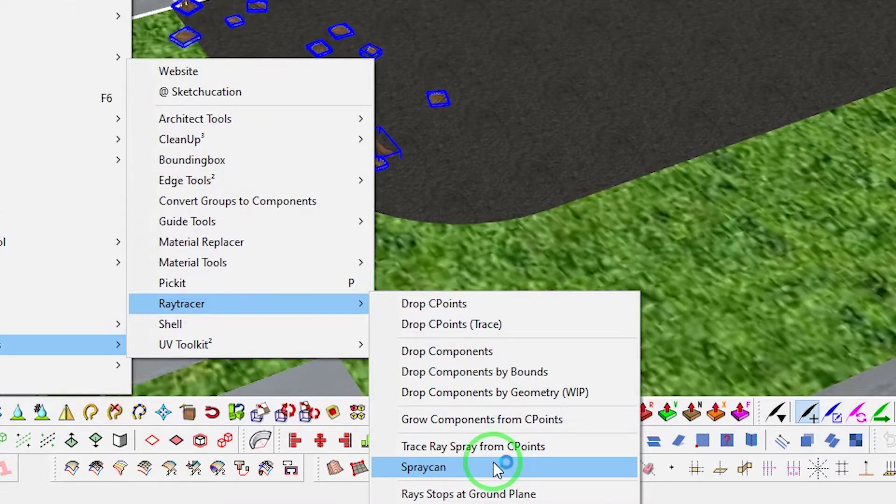
{"action": "left_click", "coordinate": [494, 467]}
Step: Reduce the Spraycan's cone to a small spray area, using the lawn beyond the fence as reference
{"action": "scroll", "coordinate": [364, 107], "scroll_direction": "down", "scroll_amount": 5}
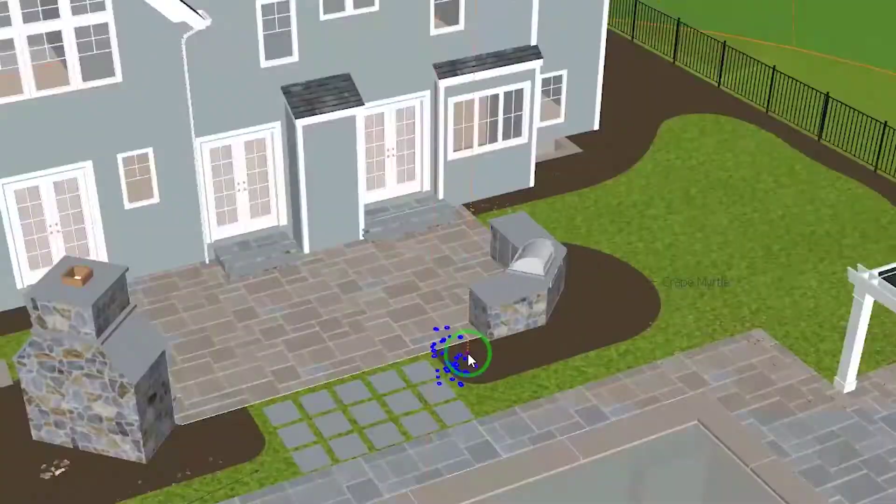
{"action": "scroll", "coordinate": [468, 352], "scroll_direction": "down", "scroll_amount": 10}
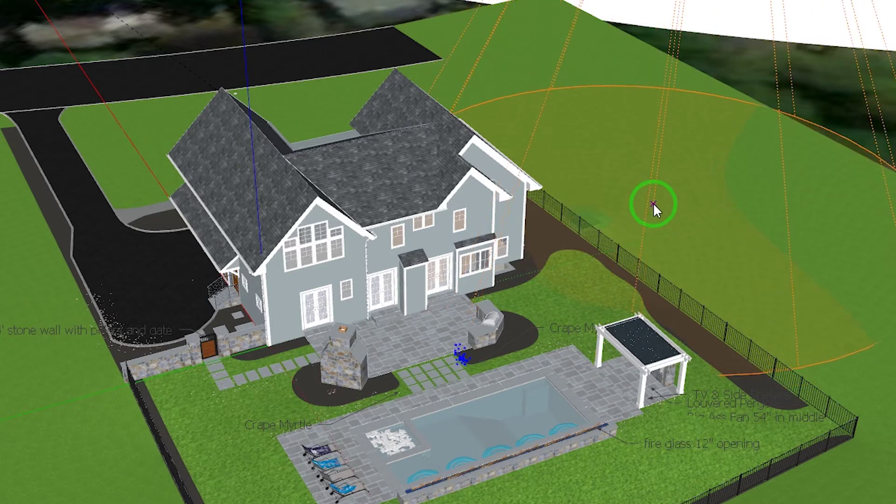
{"action": "left_click", "coordinate": [653, 202]}
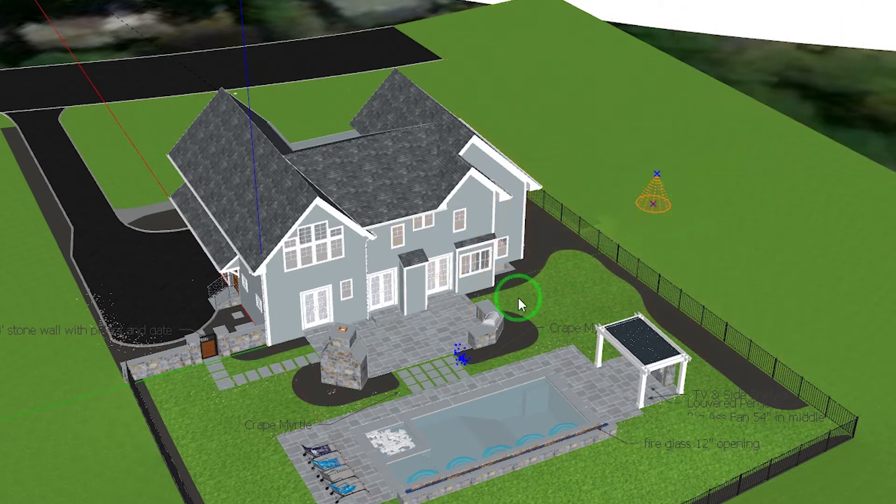
Step: Spray leaves along the driveway's outer stone curb, covering both the asphalt and the adjoining mulch strip
{"action": "scroll", "coordinate": [122, 327], "scroll_direction": "up", "scroll_amount": 5}
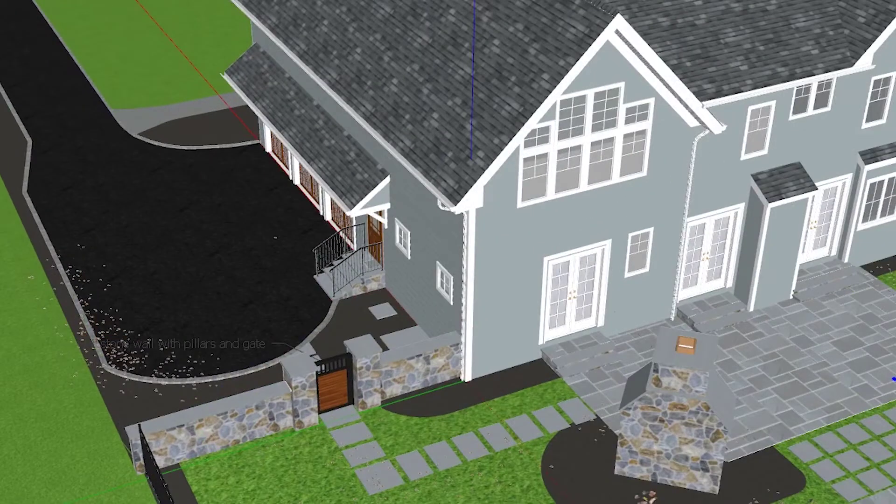
{"action": "mouse_move", "coordinate": [820, 394]}
{"action": "middle_mouse_down"}
{"action": "mouse_move", "coordinate": [700, 391]}
{"action": "mouse_move", "coordinate": [808, 400]}
{"action": "middle_mouse_up"}
{"action": "middle_click_drag", "start_coordinate": [163, 360], "coordinate": [596, 456], "text": "shift"}
{"action": "scroll", "coordinate": [123, 230], "scroll_direction": "up", "scroll_amount": 1}
{"action": "scroll", "coordinate": [122, 228], "scroll_direction": "up", "scroll_amount": 5}
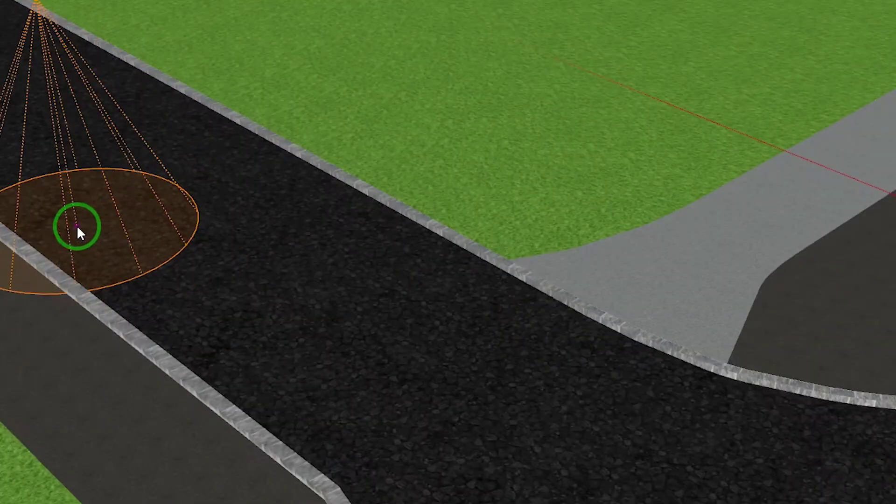
{"action": "mouse_move", "coordinate": [144, 306]}
{"action": "left_mouse_down"}
{"action": "mouse_move", "coordinate": [416, 503]}
{"action": "mouse_move", "coordinate": [471, 503]}
{"action": "left_mouse_up"}
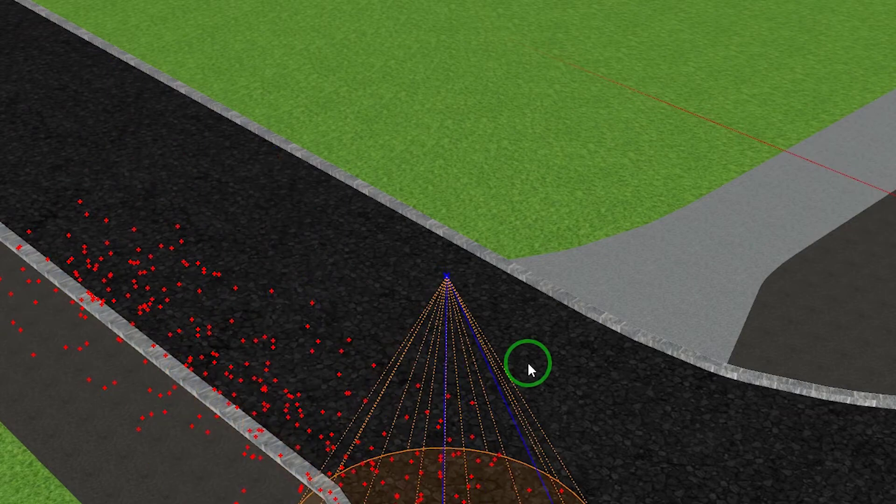
Step: Spray more leaves along the curved stone curb where the driveway meets the planting bed beside the garage
{"action": "scroll", "coordinate": [527, 362], "scroll_direction": "down", "scroll_amount": 3}
{"action": "scroll", "coordinate": [290, 324], "scroll_direction": "up", "scroll_amount": 6}
{"action": "mouse_move", "coordinate": [353, 336]}
{"action": "middle_mouse_down"}
{"action": "mouse_move", "coordinate": [212, 391]}
{"action": "mouse_move", "coordinate": [94, 397]}
{"action": "middle_mouse_up"}
{"action": "mouse_move", "coordinate": [494, 248]}
{"action": "middle_mouse_down"}
{"action": "mouse_move", "coordinate": [119, 420]}
{"action": "mouse_move", "coordinate": [470, 314]}
{"action": "mouse_move", "coordinate": [513, 273]}
{"action": "mouse_move", "coordinate": [784, 346]}
{"action": "middle_mouse_up"}
{"action": "scroll", "coordinate": [471, 313], "scroll_direction": "down", "scroll_amount": 5}
{"action": "scroll", "coordinate": [272, 284], "scroll_direction": "up", "scroll_amount": 3}
{"action": "mouse_move", "coordinate": [216, 288]}
{"action": "left_mouse_down"}
{"action": "mouse_move", "coordinate": [366, 262]}
{"action": "mouse_move", "coordinate": [510, 268]}
{"action": "mouse_move", "coordinate": [628, 299]}
{"action": "left_mouse_up"}
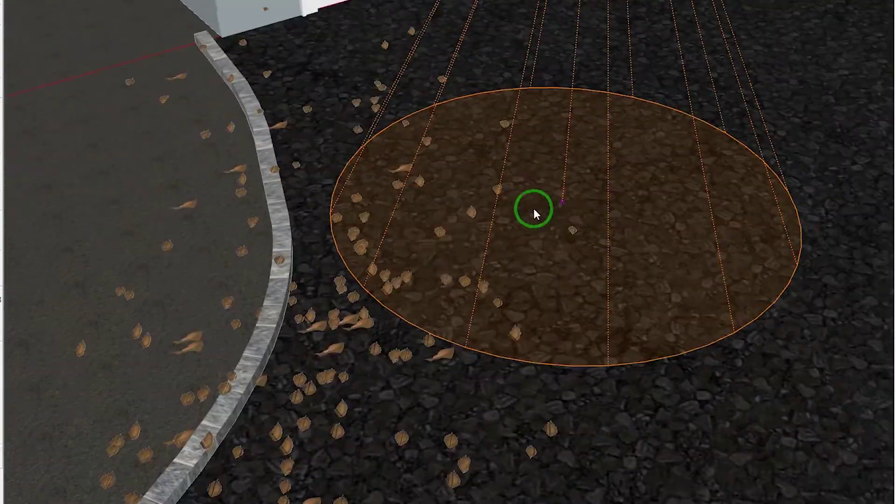
{"action": "scroll", "coordinate": [442, 257], "scroll_direction": "up", "scroll_amount": 3}
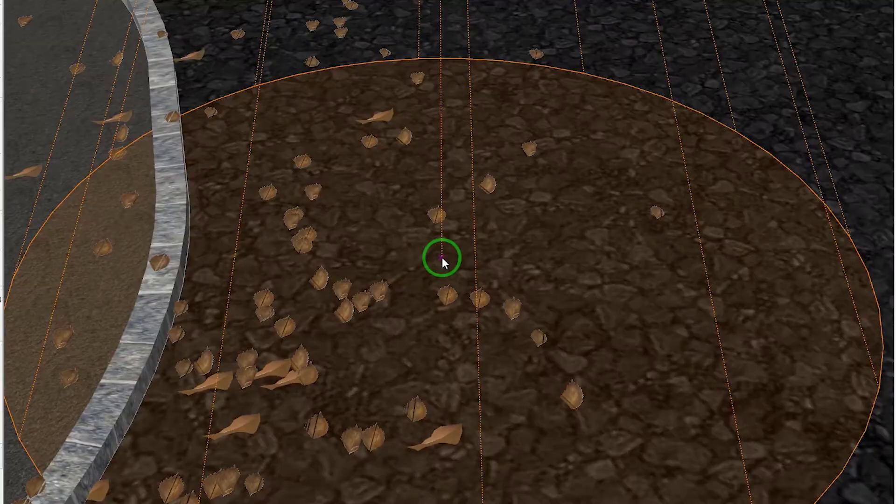
{"action": "scroll", "coordinate": [442, 255], "scroll_direction": "down", "scroll_amount": 10}
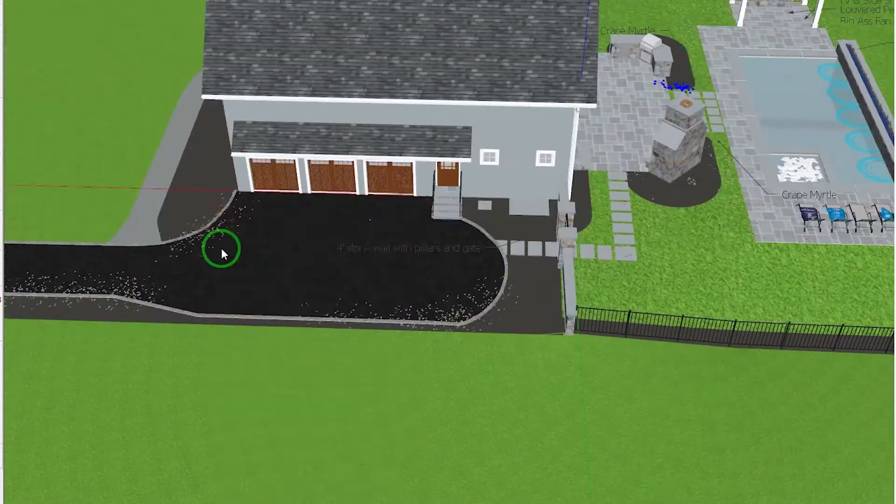
{"action": "scroll", "coordinate": [224, 250], "scroll_direction": "up", "scroll_amount": 5}
{"action": "right_click", "coordinate": [223, 254]}
{"action": "left_click", "coordinate": [184, 295]}
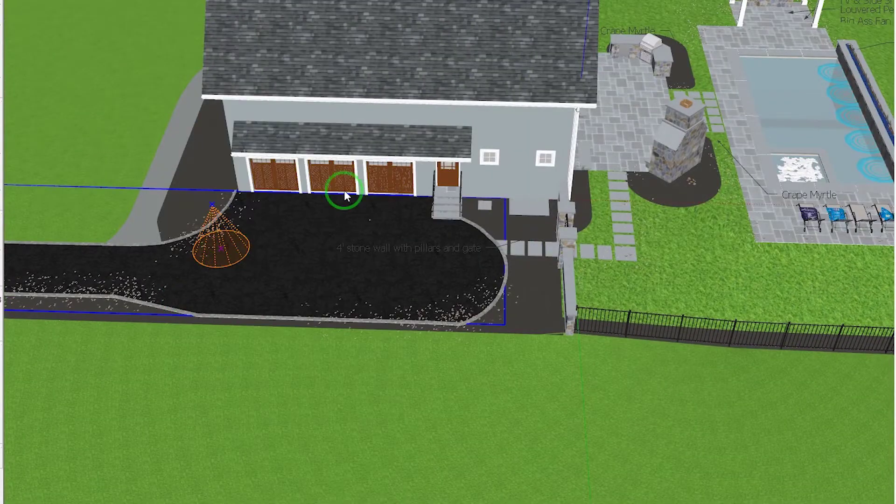
{"action": "scroll", "coordinate": [331, 237], "scroll_direction": "down", "scroll_amount": 10}
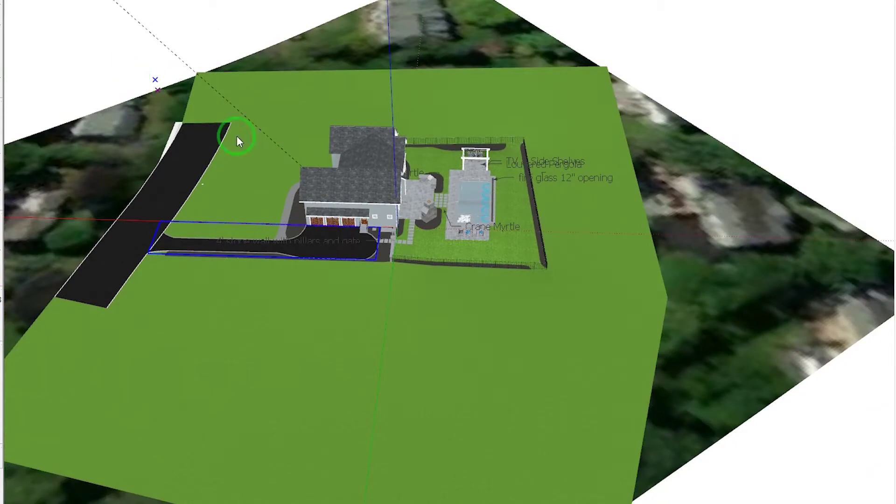
{"action": "right_click", "coordinate": [77, 66]}
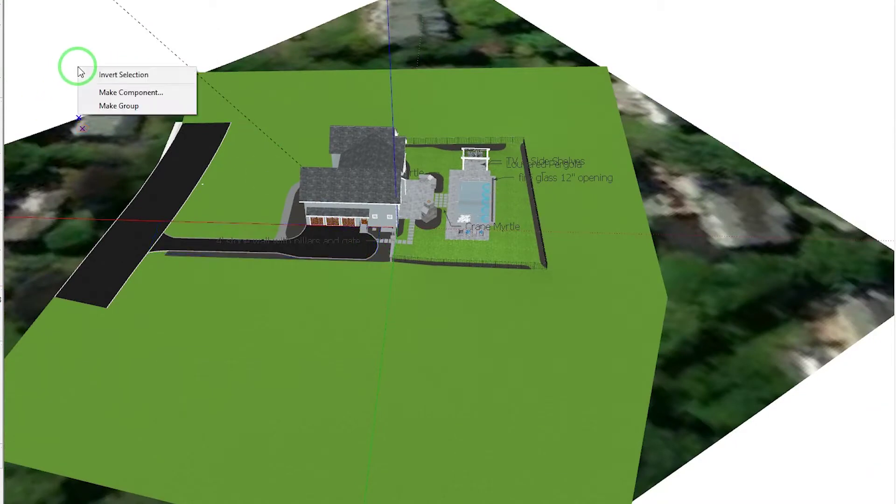
{"action": "left_click", "coordinate": [105, 92]}
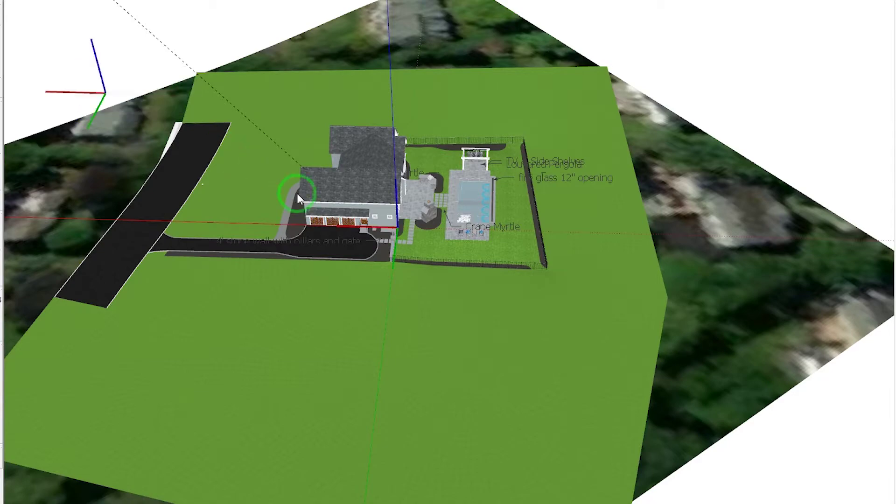
Step: Leave axes placement and inspect the leaves scattered along the curved curb beside the garage doors
{"action": "scroll", "coordinate": [294, 209], "scroll_direction": "up", "scroll_amount": 5}
{"action": "scroll", "coordinate": [294, 209], "scroll_direction": "up", "scroll_amount": 3}
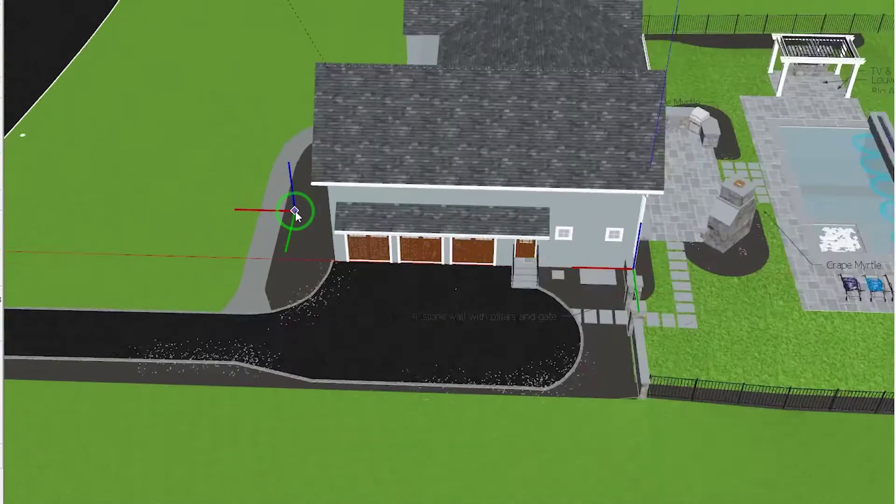
{"action": "scroll", "coordinate": [333, 377], "scroll_direction": "up", "scroll_amount": 3}
{"action": "scroll", "coordinate": [332, 373], "scroll_direction": "up", "scroll_amount": 2}
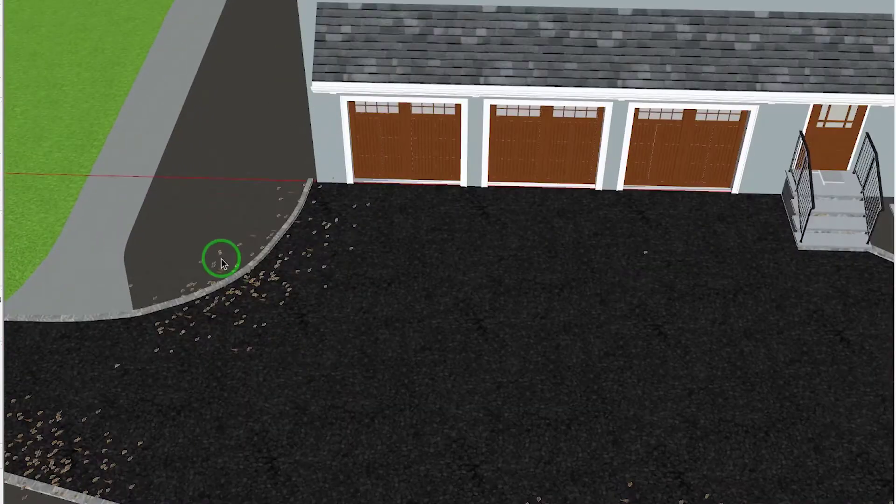
Step: Select the leaves along the curved curb beside the garage, and start the Raytracer Spraycan over the backyard
{"action": "scroll", "coordinate": [220, 260], "scroll_direction": "up", "scroll_amount": 2}
{"action": "left_click_drag", "start_coordinate": [160, 216], "coordinate": [389, 407]}
{"action": "middle_click_drag", "start_coordinate": [627, 245], "coordinate": [151, 321], "text": "shift"}
{"action": "middle_click_drag", "start_coordinate": [629, 319], "coordinate": [250, 333], "text": "shift"}
{"action": "mouse_move", "coordinate": [679, 243]}
{"action": "middle_mouse_down", "text": "shift"}
{"action": "mouse_move", "coordinate": [198, 364]}
{"action": "mouse_move", "coordinate": [51, 386]}
{"action": "middle_mouse_up", "text": "shift"}
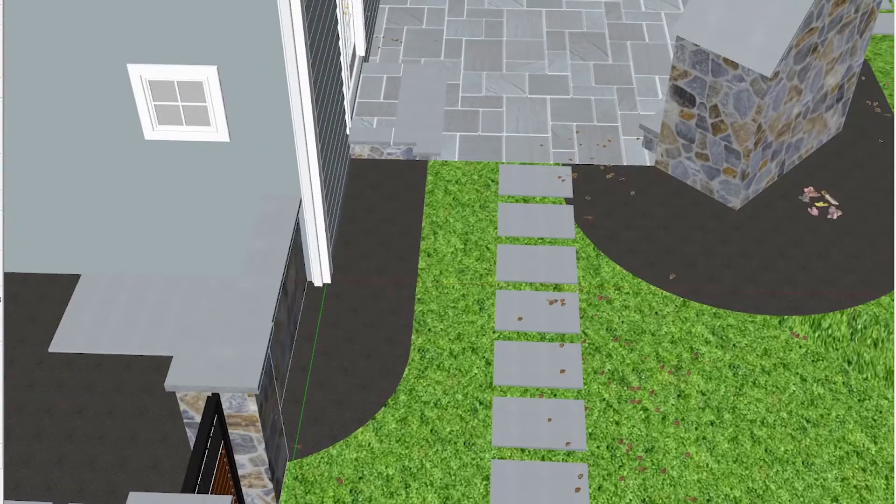
{"action": "left_click", "coordinate": [167, 1]}
{"action": "mouse_move", "coordinate": [286, 498]}
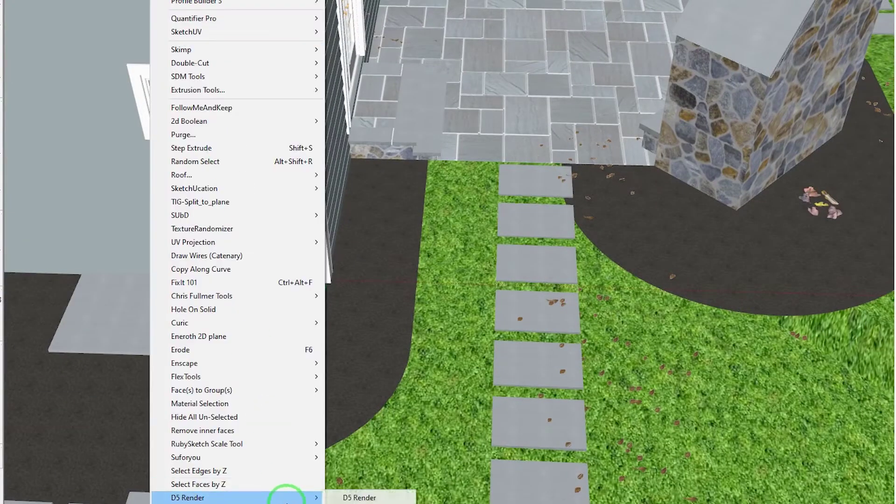
{"action": "mouse_move", "coordinate": [406, 484]}
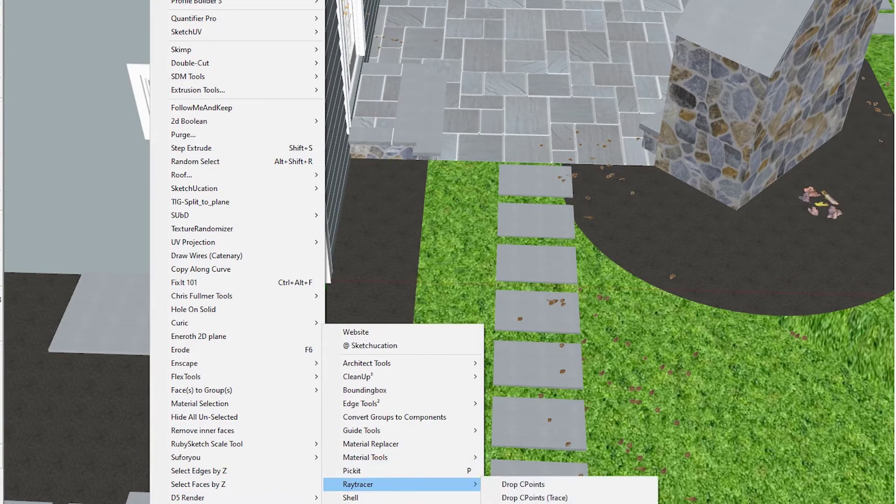
{"action": "left_click", "coordinate": [522, 484]}
Step: Reduce the Spraycan's cone to a small spray area, using the backyard lawn near the fireplace as reference
{"action": "scroll", "coordinate": [497, 374], "scroll_direction": "down", "scroll_amount": 2}
{"action": "scroll", "coordinate": [414, 273], "scroll_direction": "down", "scroll_amount": 4}
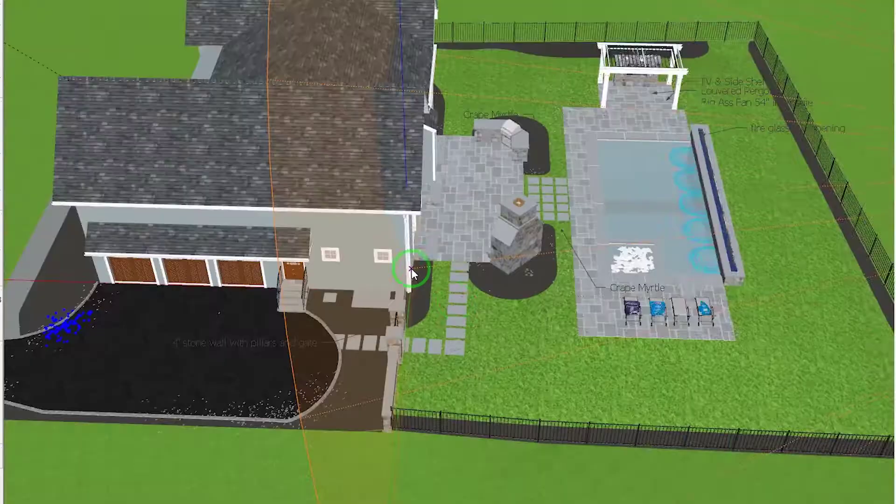
{"action": "left_click", "coordinate": [488, 321]}
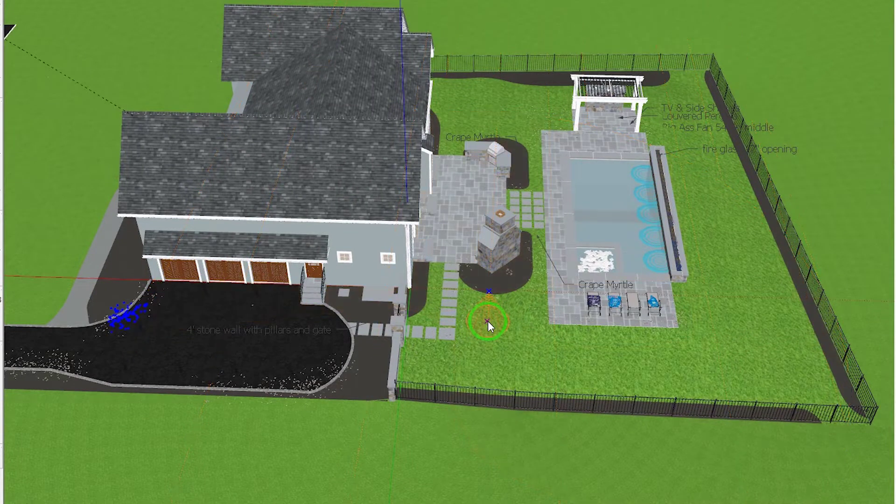
Step: Spray leaves on the lawn along the base of the stone wall beside the wooden gate
{"action": "middle_click_drag", "start_coordinate": [567, 346], "coordinate": [370, 287]}
{"action": "scroll", "coordinate": [370, 287], "scroll_direction": "up", "scroll_amount": 10}
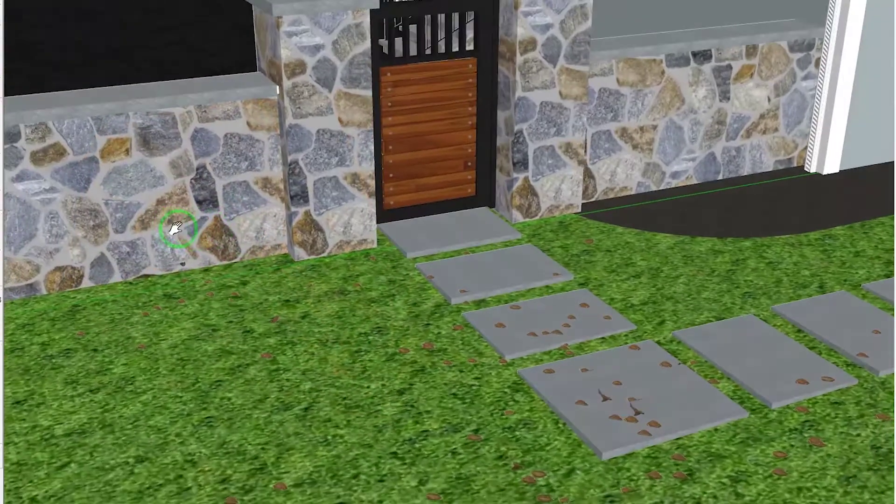
{"action": "middle_click_drag", "start_coordinate": [176, 228], "coordinate": [441, 228]}
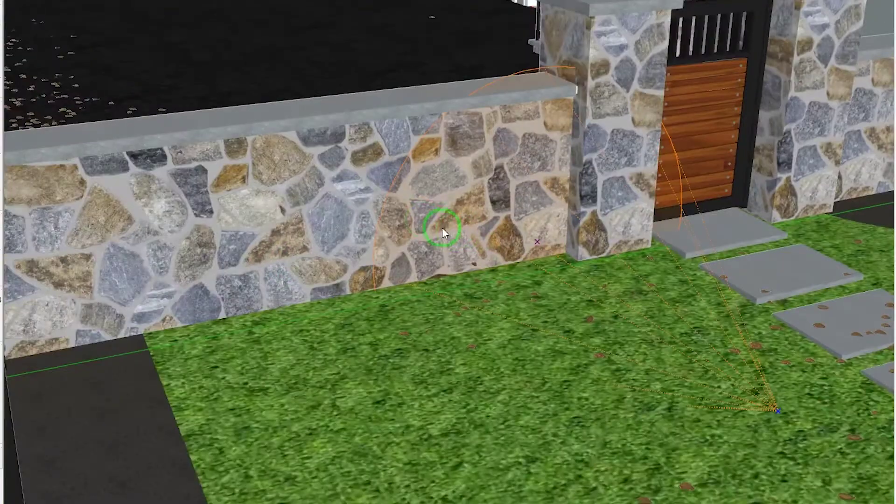
{"action": "left_click_drag", "start_coordinate": [368, 217], "coordinate": [283, 232]}
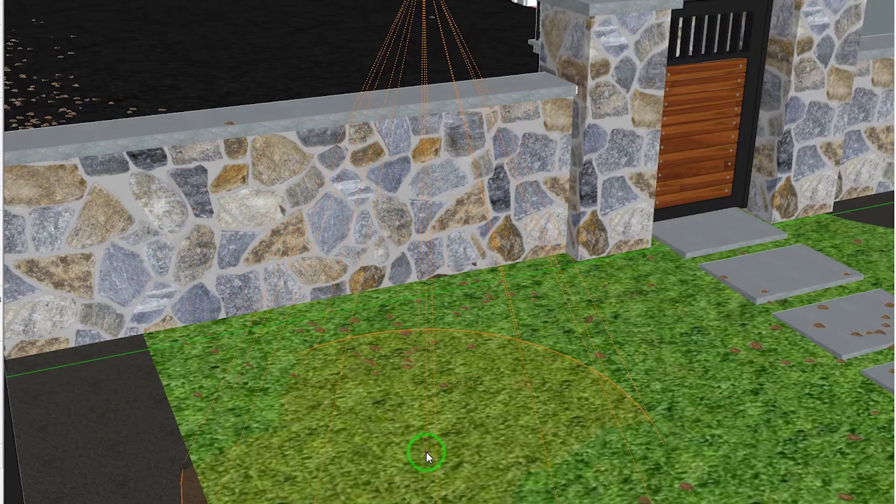
{"action": "scroll", "coordinate": [356, 306], "scroll_direction": "up", "scroll_amount": 3}
{"action": "middle_click_drag", "start_coordinate": [353, 303], "coordinate": [854, 397]}
{"action": "scroll", "coordinate": [496, 220], "scroll_direction": "up", "scroll_amount": 2}
{"action": "middle_click_drag", "start_coordinate": [496, 220], "coordinate": [396, 98]}
{"action": "scroll", "coordinate": [395, 99], "scroll_direction": "up", "scroll_amount": 3}
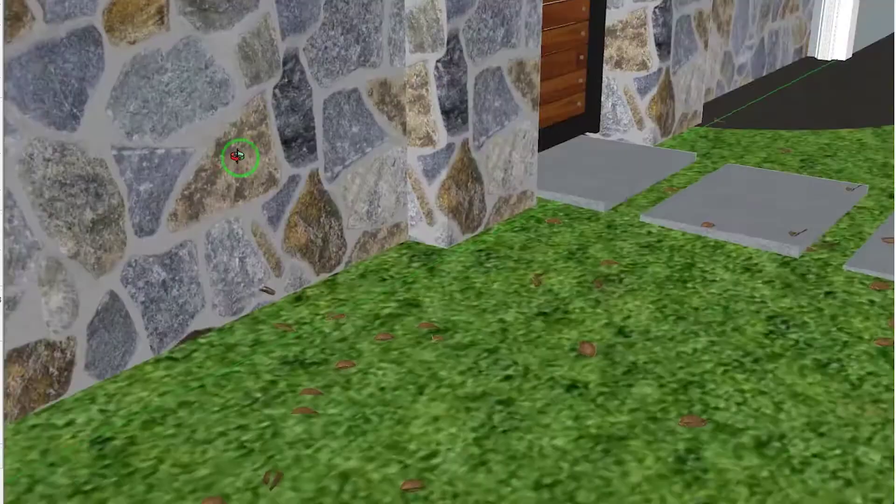
Step: Spray leaves across the planting bed in front of the stone fireplace
{"action": "scroll", "coordinate": [237, 157], "scroll_direction": "down", "scroll_amount": 4}
{"action": "middle_click_drag", "start_coordinate": [237, 158], "coordinate": [28, 326]}
{"action": "middle_click_drag", "start_coordinate": [327, 275], "coordinate": [420, 298]}
{"action": "middle_click_drag", "start_coordinate": [887, 159], "coordinate": [327, 322], "text": "shift"}
{"action": "mouse_move", "coordinate": [326, 322]}
{"action": "middle_mouse_down"}
{"action": "mouse_move", "coordinate": [368, 338]}
{"action": "mouse_move", "coordinate": [345, 344]}
{"action": "middle_mouse_up"}
{"action": "left_click", "coordinate": [371, 210]}
{"action": "left_click", "coordinate": [411, 193]}
{"action": "left_click", "coordinate": [461, 159]}
{"action": "middle_click_drag", "start_coordinate": [287, 277], "coordinate": [665, 59]}
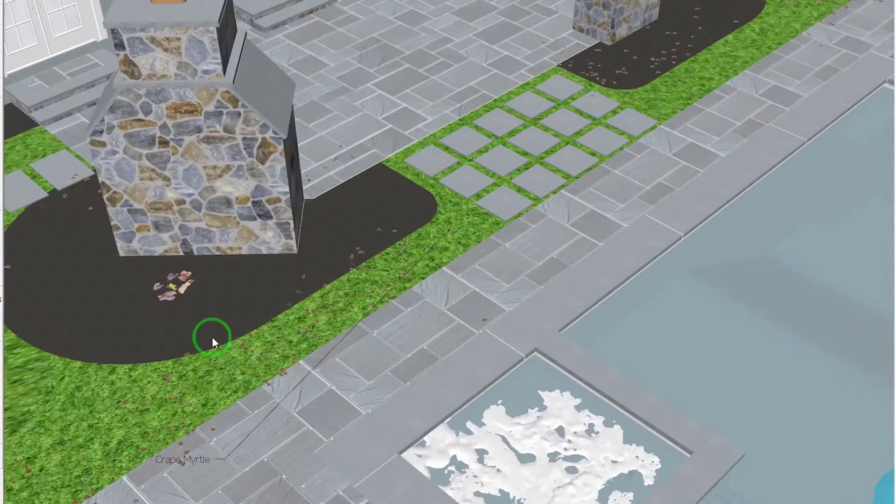
{"action": "middle_click_drag", "start_coordinate": [132, 337], "coordinate": [262, 336], "text": "shift"}
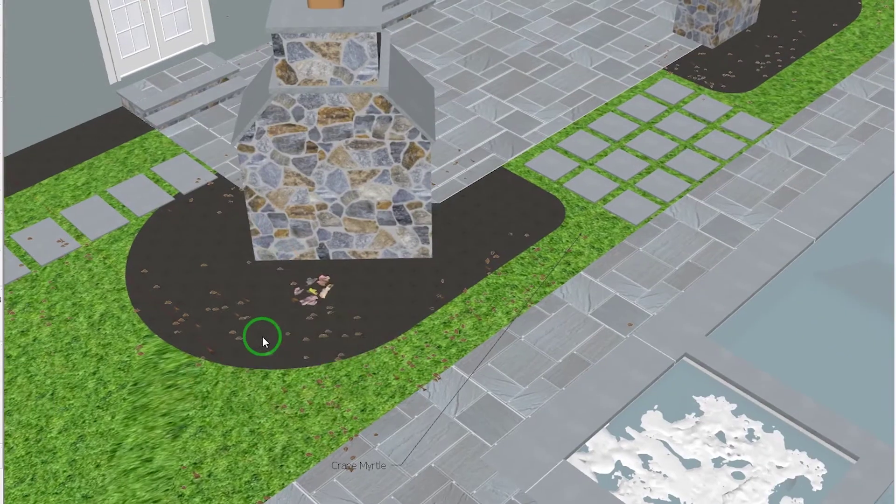
Step: Spray more leaves around the backyard, covering the grill island's planting bed and the pool deck toward the pergola
{"action": "scroll", "coordinate": [403, 333], "scroll_direction": "down", "scroll_amount": 8}
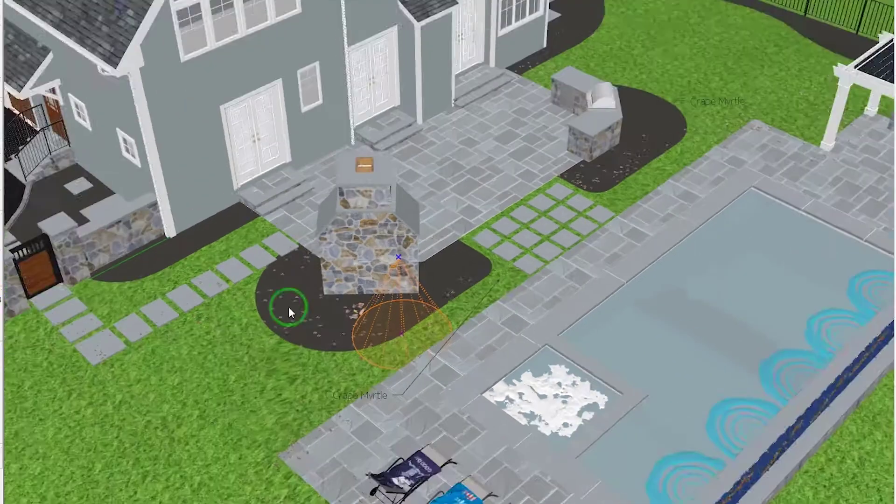
{"action": "left_click", "coordinate": [158, 274]}
{"action": "middle_click_drag", "start_coordinate": [672, 136], "coordinate": [458, 176]}
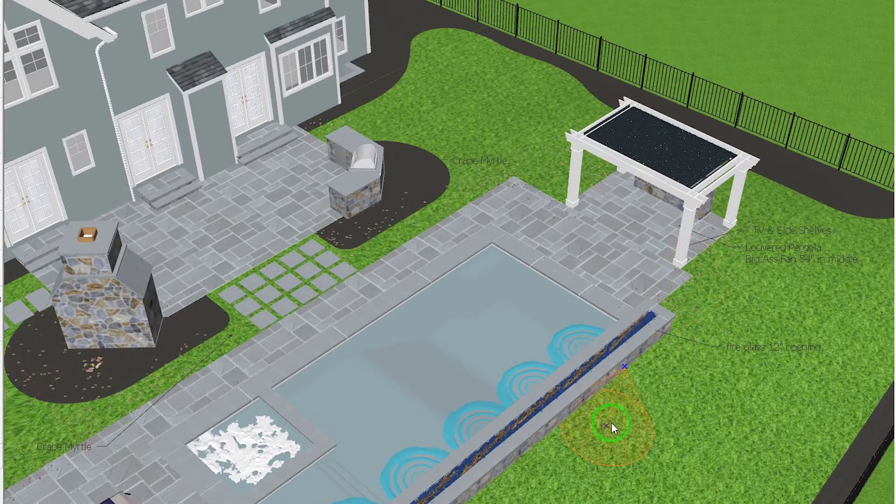
{"action": "middle_click_drag", "start_coordinate": [516, 420], "coordinate": [404, 390]}
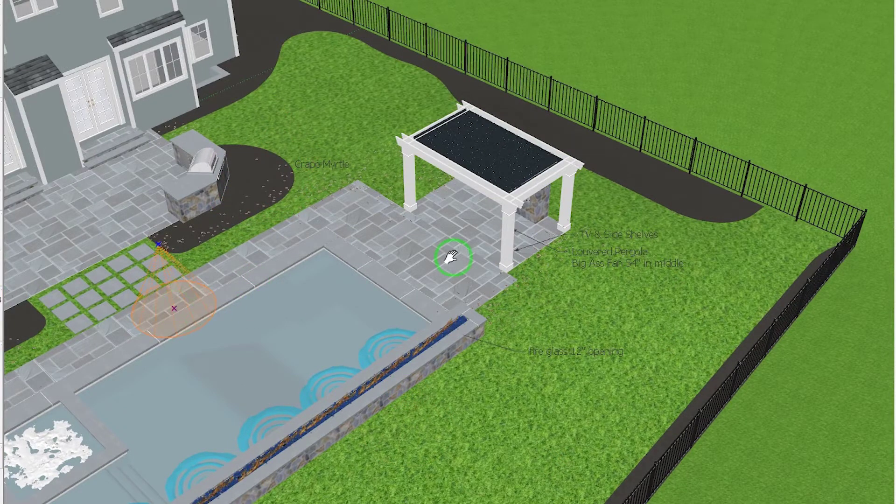
{"action": "middle_click_drag", "start_coordinate": [451, 257], "coordinate": [728, 206]}
{"action": "middle_click_drag", "start_coordinate": [416, 410], "coordinate": [203, 140]}
{"action": "scroll", "coordinate": [224, 158], "scroll_direction": "up", "scroll_amount": 3}
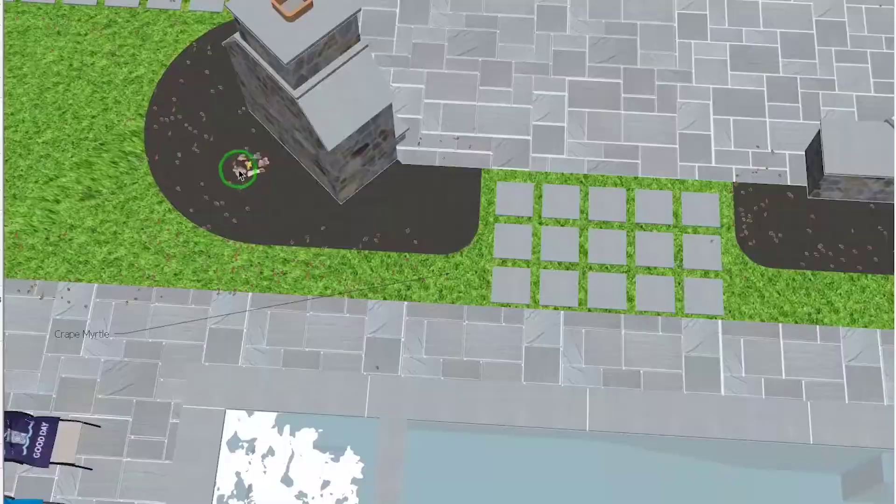
{"action": "scroll", "coordinate": [241, 205], "scroll_direction": "down", "scroll_amount": 3}
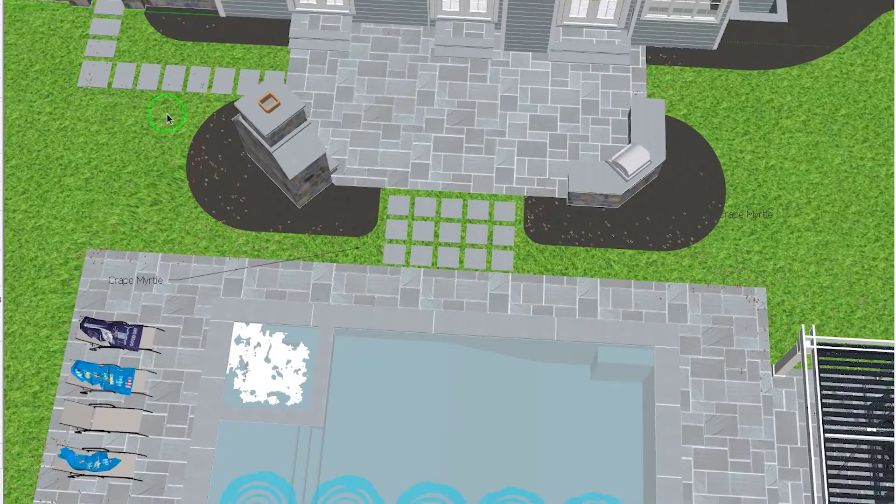
Step: Select the leaves scattered in the planting bed around the stone fireplace
{"action": "left_click_drag", "start_coordinate": [285, 228], "coordinate": [286, 227]}
{"action": "scroll", "coordinate": [160, 174], "scroll_direction": "up", "scroll_amount": 5}
{"action": "middle_click_drag", "start_coordinate": [265, 224], "coordinate": [481, 146]}
Step: Open the Chaos settings for the selected leaves and turn scaling on with a minimum scale of 0.75
{"action": "key", "text": "shift+c"}
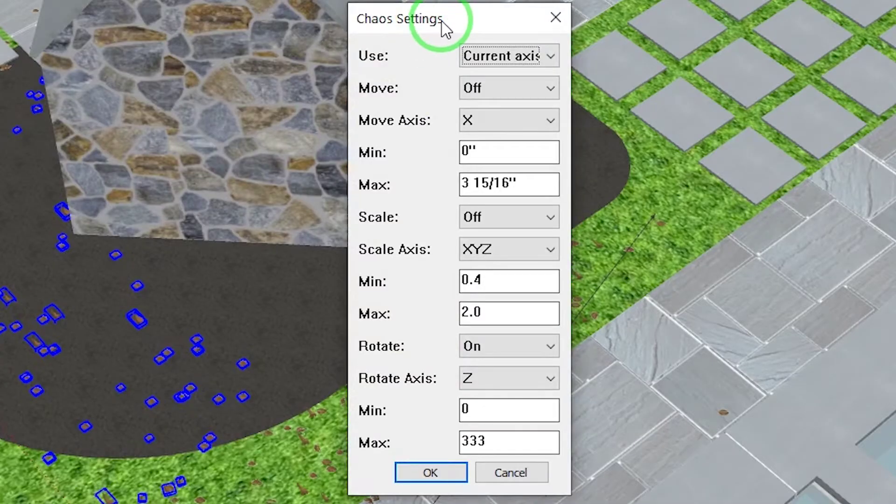
{"action": "left_click_drag", "start_coordinate": [507, 101], "coordinate": [569, 116]}
{"action": "left_click_drag", "start_coordinate": [566, 46], "coordinate": [491, 35]}
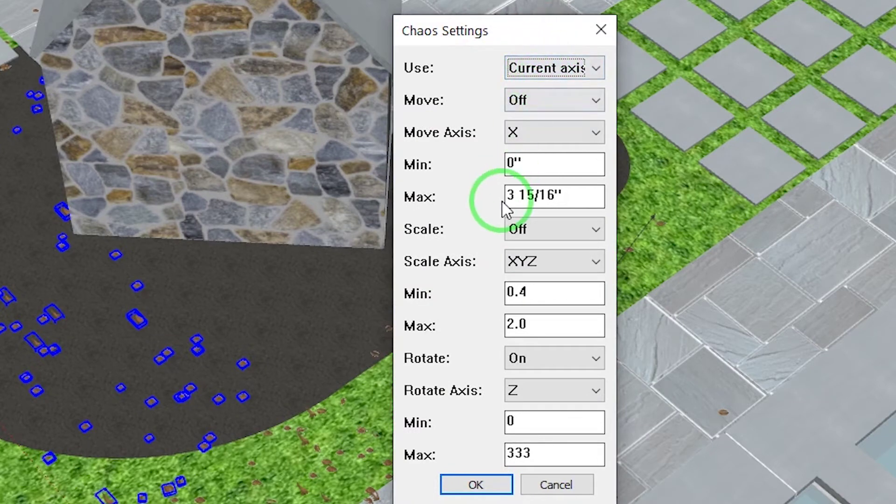
{"action": "left_click", "coordinate": [547, 232]}
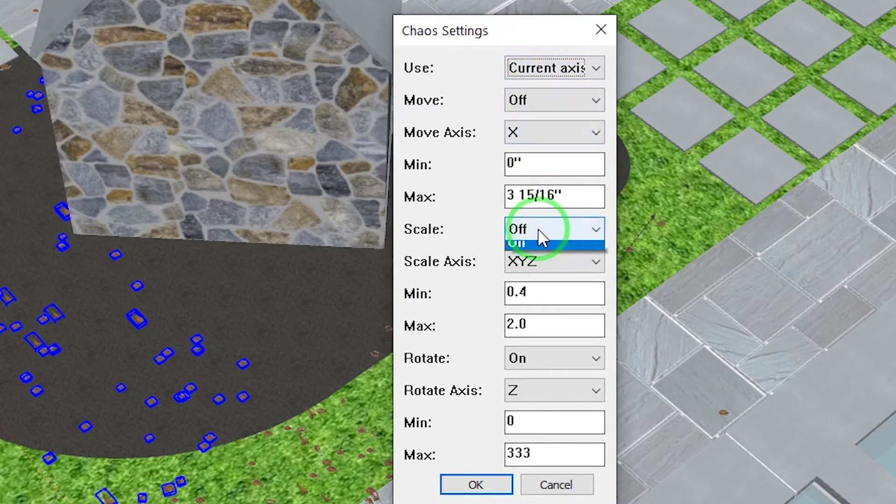
{"action": "left_click", "coordinate": [537, 248]}
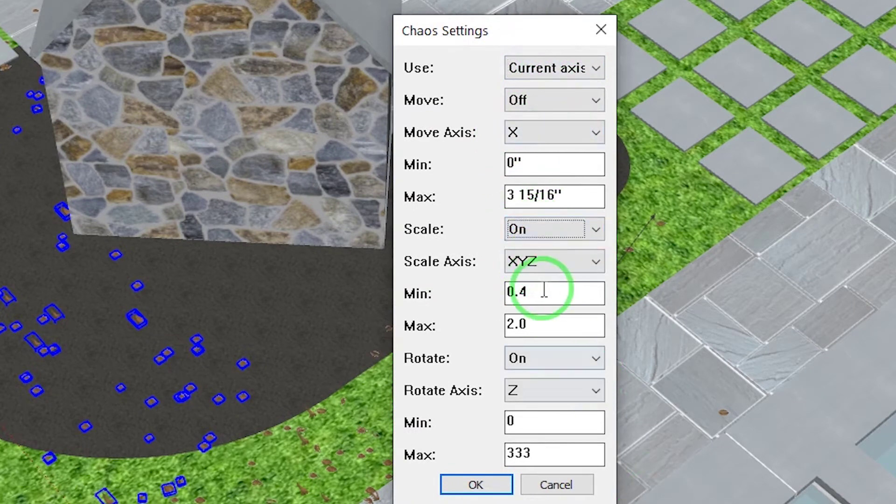
{"action": "left_click_drag", "start_coordinate": [544, 290], "coordinate": [378, 276]}
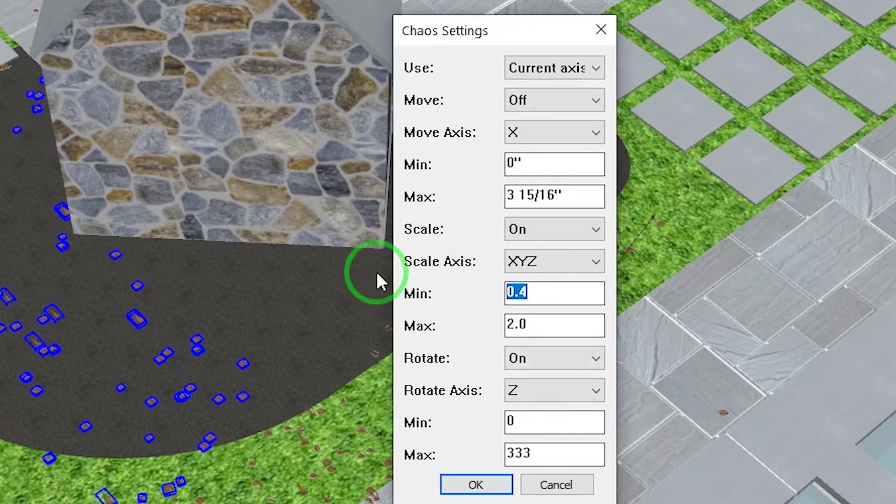
{"action": "type", "text": ".75"}
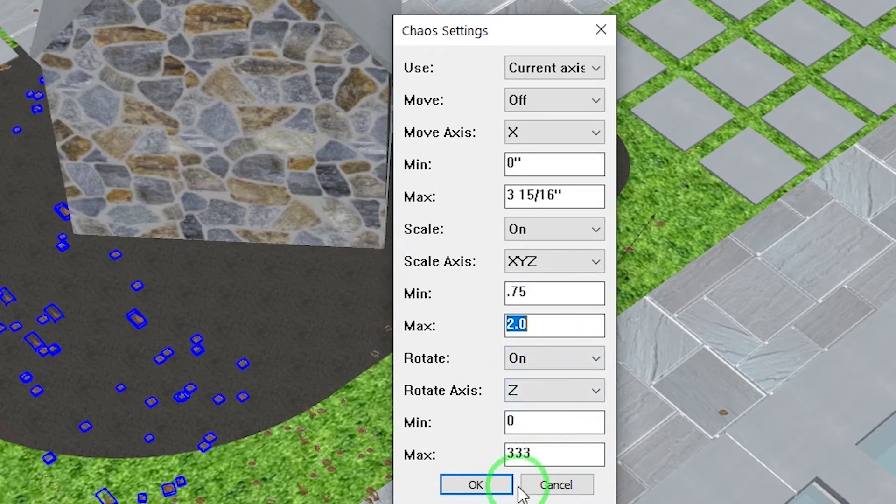
Step: Set the maximum rotation to 360 and apply the Chaos settings to the fireplace bed's leaves
{"action": "left_click_drag", "start_coordinate": [555, 450], "coordinate": [526, 456]}
{"action": "type", "text": "360"}
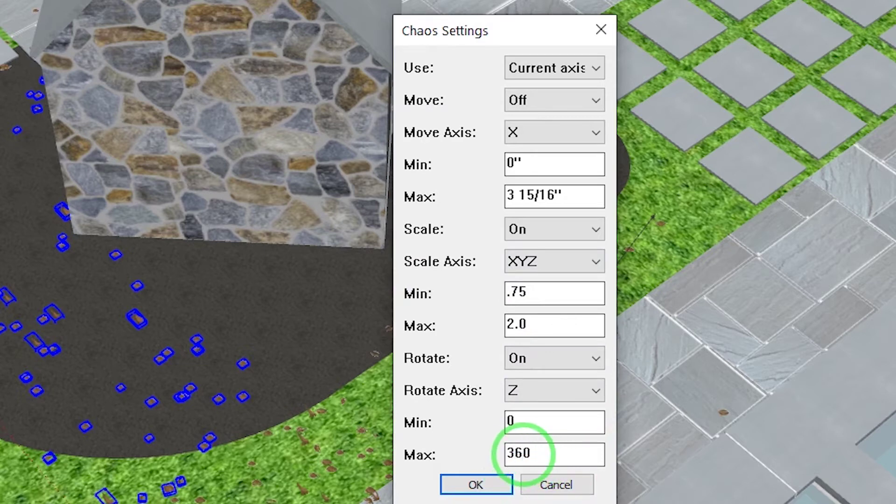
{"action": "left_click", "coordinate": [475, 485]}
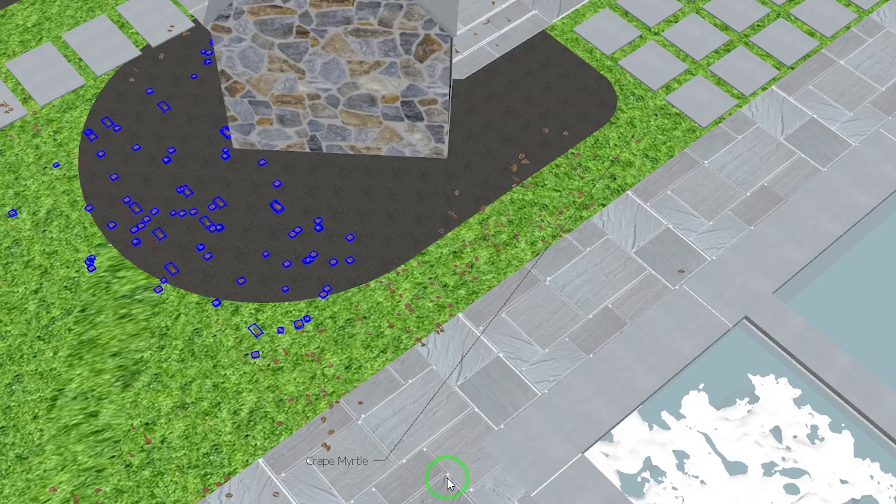
{"action": "scroll", "coordinate": [198, 244], "scroll_direction": "up", "scroll_amount": 4}
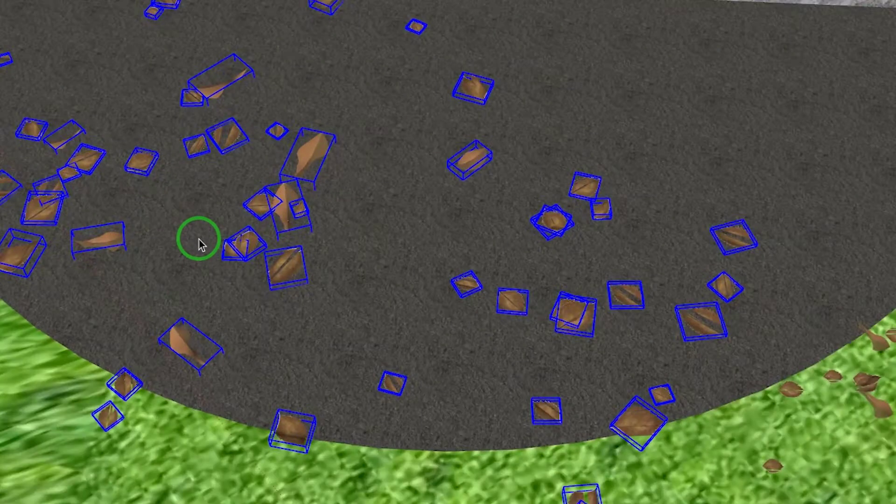
{"action": "scroll", "coordinate": [191, 236], "scroll_direction": "down", "scroll_amount": 3}
{"action": "scroll", "coordinate": [187, 229], "scroll_direction": "down", "scroll_amount": 3}
Step: Select the leaves around the pool deck's corner near the pergola and apply the same Chaos settings to them
{"action": "middle_click_drag", "start_coordinate": [650, 74], "coordinate": [220, 485]}
{"action": "scroll", "coordinate": [388, 360], "scroll_direction": "down", "scroll_amount": 2}
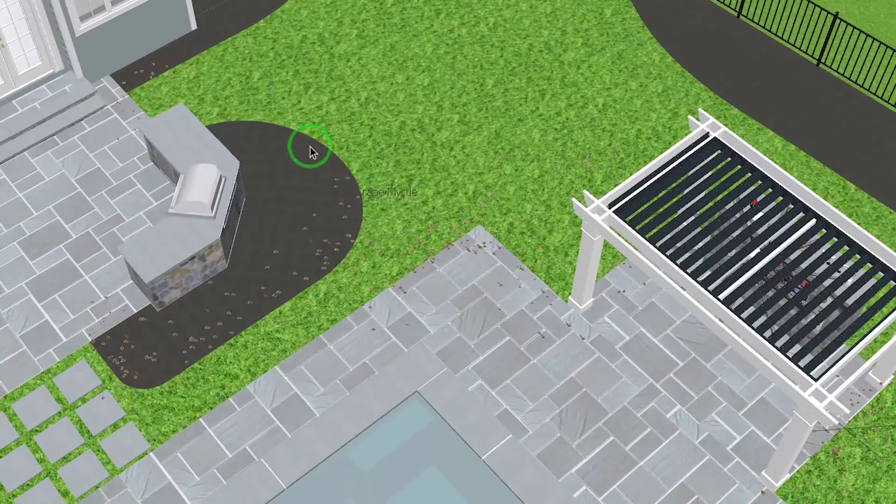
{"action": "left_click_drag", "start_coordinate": [295, 156], "coordinate": [535, 332]}
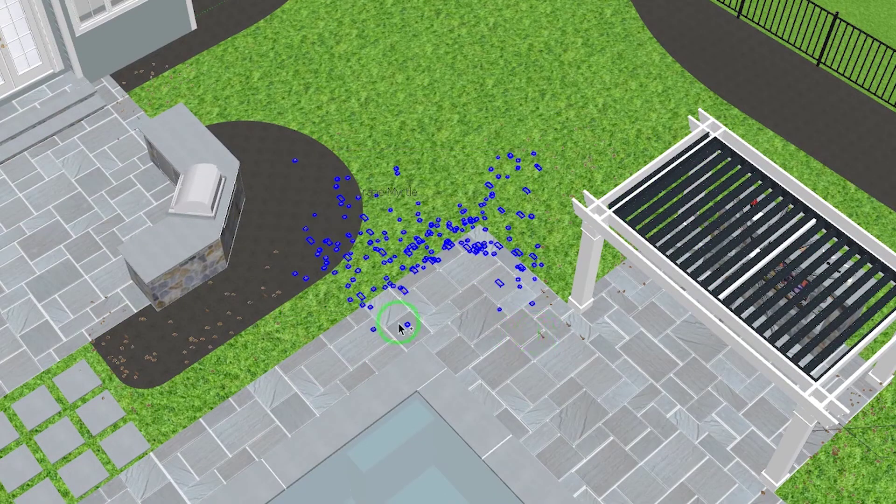
{"action": "left_click", "coordinate": [480, 312]}
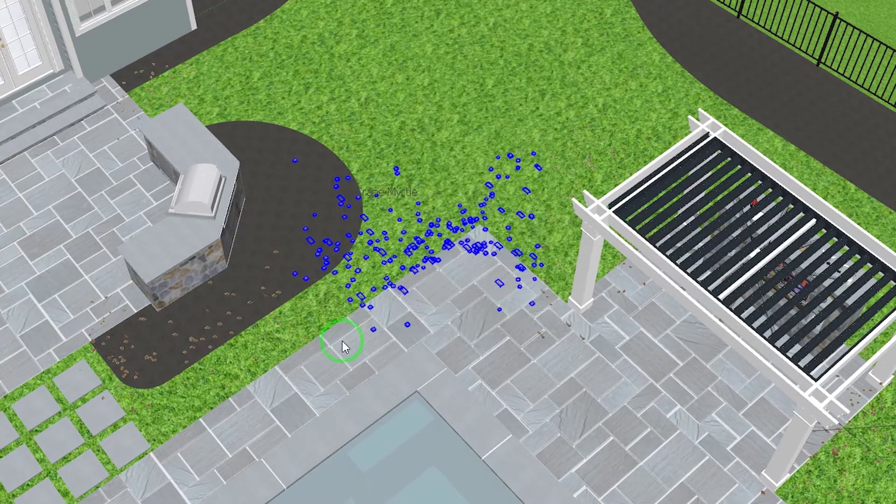
Step: Select the leaves in the planting bed in front of the grill island and randomize them with the same Chaos settings
{"action": "middle_click_drag", "start_coordinate": [446, 332], "coordinate": [301, 437]}
{"action": "left_click_drag", "start_coordinate": [86, 174], "coordinate": [345, 259]}
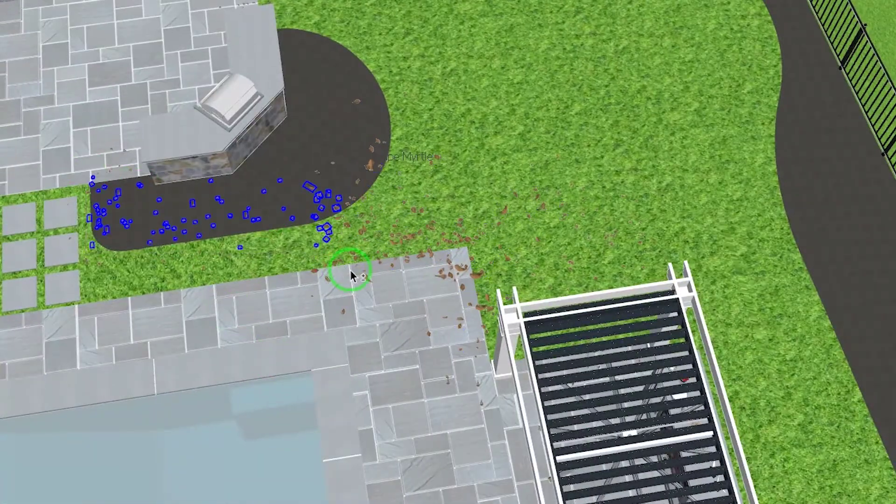
{"action": "key", "text": "c"}
{"action": "left_click", "coordinate": [459, 312]}
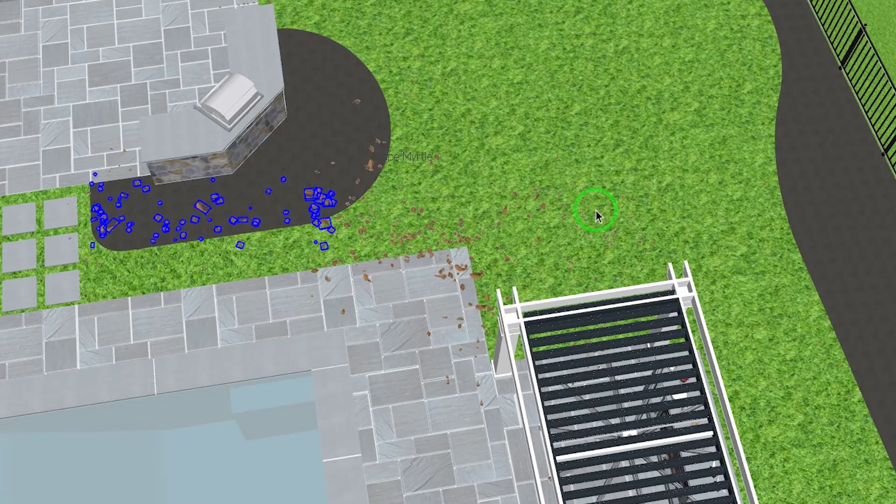
Step: Select the leaves at the driveway's curved end near the stone wall and apply the same Chaos settings
{"action": "scroll", "coordinate": [595, 210], "scroll_direction": "down", "scroll_amount": 4}
{"action": "middle_click_drag", "start_coordinate": [252, 310], "coordinate": [659, 448], "text": "shift"}
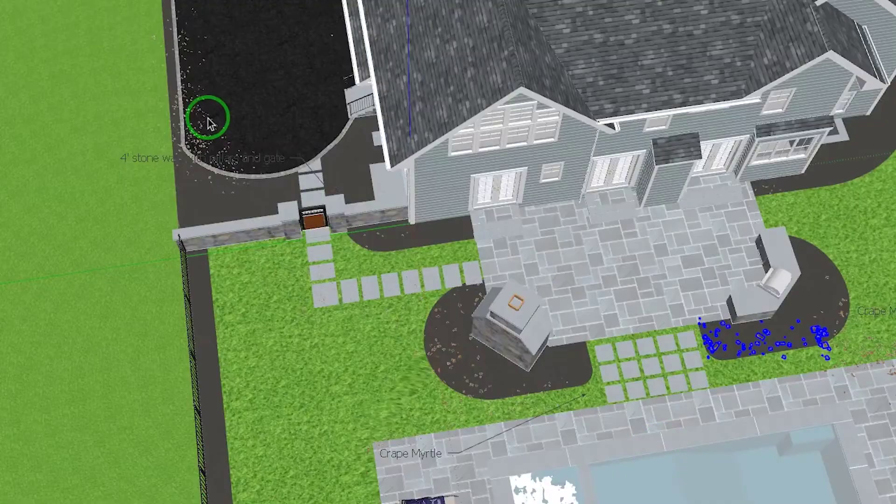
{"action": "left_click_drag", "start_coordinate": [177, 56], "coordinate": [297, 236]}
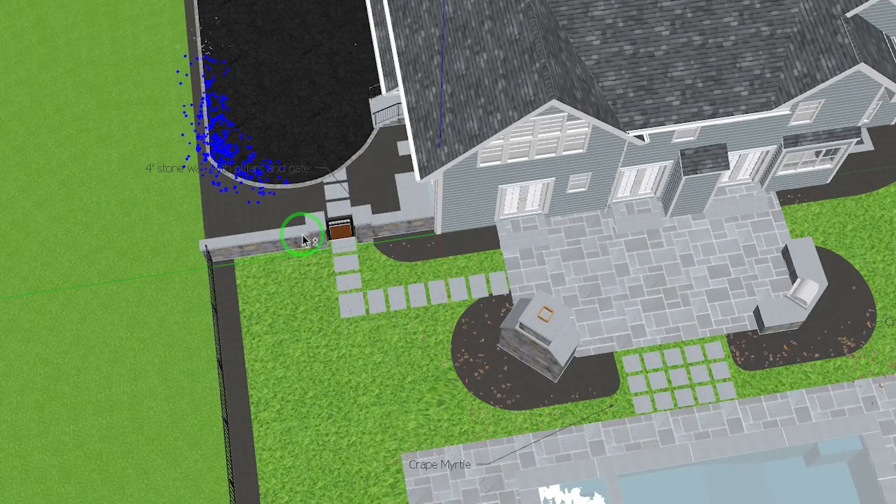
{"action": "key", "text": "shift+c"}
{"action": "left_click", "coordinate": [481, 312]}
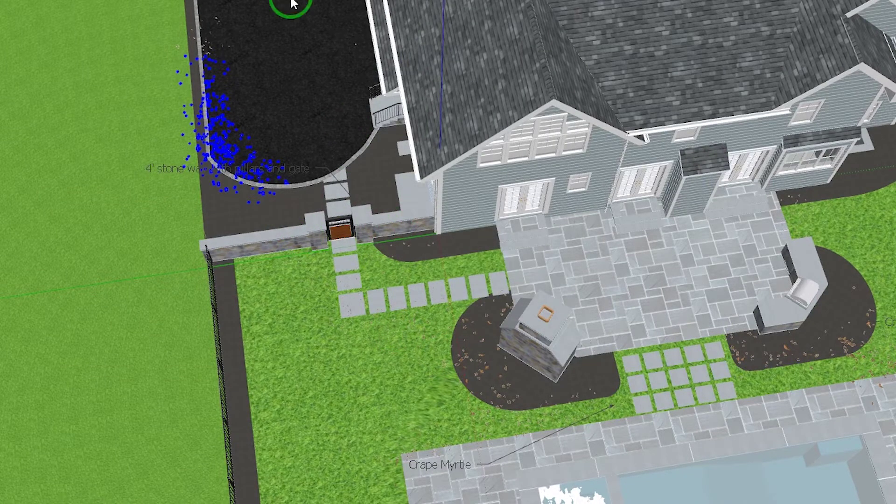
Step: Select the leaves along both edges of the driveway near the garage and randomize them with the same Chaos settings
{"action": "middle_click_drag", "start_coordinate": [334, 191], "coordinate": [110, 158]}
{"action": "left_click_drag", "start_coordinate": [113, 140], "coordinate": [547, 497]}
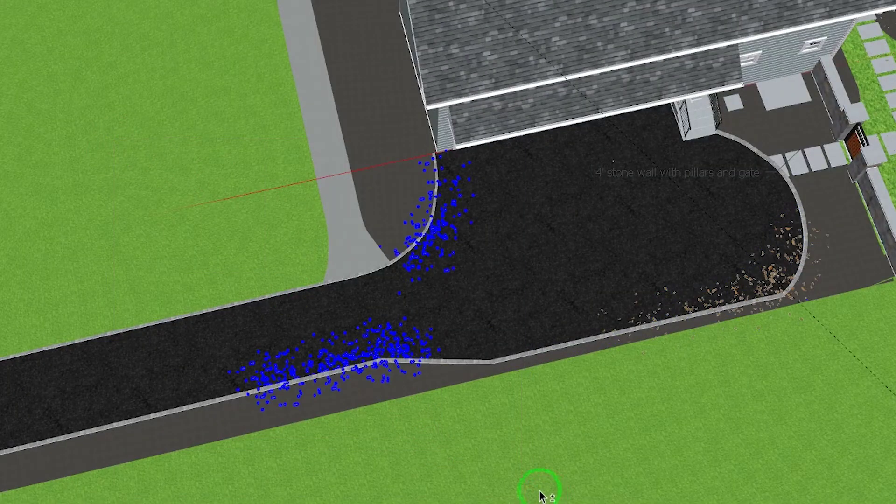
{"action": "key", "text": "shift+r"}
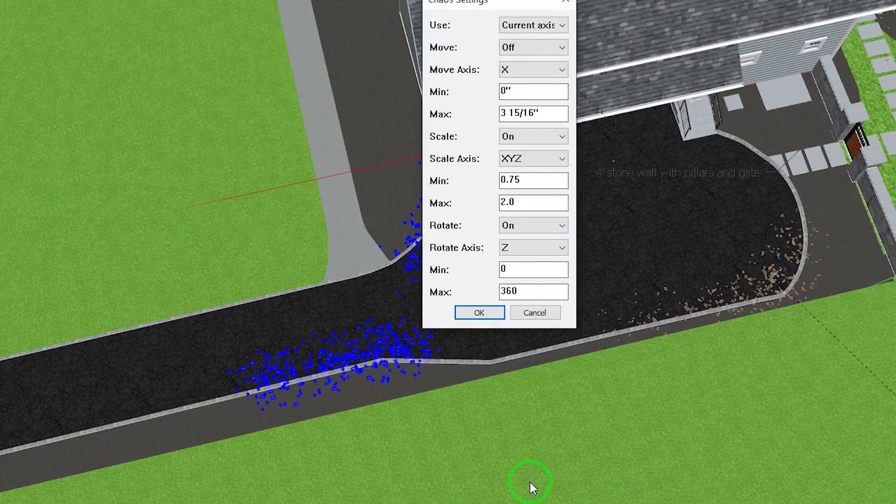
{"action": "left_click", "coordinate": [481, 310]}
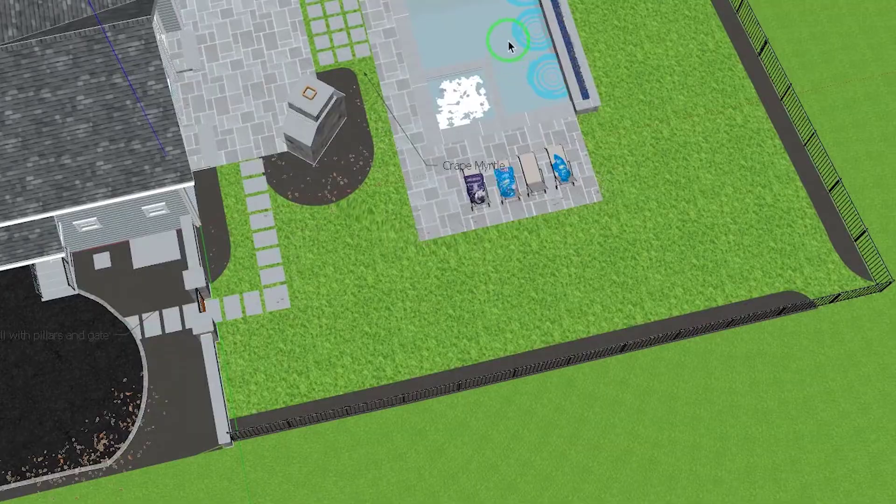
{"action": "scroll", "coordinate": [508, 41], "scroll_direction": "up", "scroll_amount": 1}
{"action": "scroll", "coordinate": [512, 14], "scroll_direction": "up", "scroll_amount": 2}
{"action": "middle_click_drag", "start_coordinate": [516, 60], "coordinate": [523, 373], "text": "shift"}
{"action": "mouse_move", "coordinate": [322, 189]}
{"action": "middle_mouse_down"}
{"action": "mouse_move", "coordinate": [356, 189]}
{"action": "mouse_move", "coordinate": [501, 102]}
{"action": "mouse_move", "coordinate": [559, 40]}
{"action": "middle_mouse_up"}
{"action": "scroll", "coordinate": [559, 40], "scroll_direction": "up", "scroll_amount": 3}
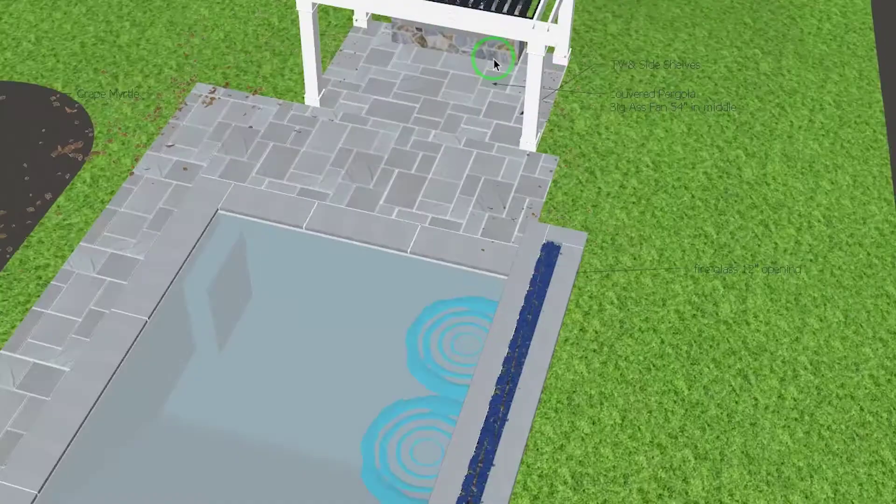
{"action": "scroll", "coordinate": [489, 66], "scroll_direction": "up", "scroll_amount": 2}
{"action": "left_click_drag", "start_coordinate": [251, 27], "coordinate": [709, 356]}
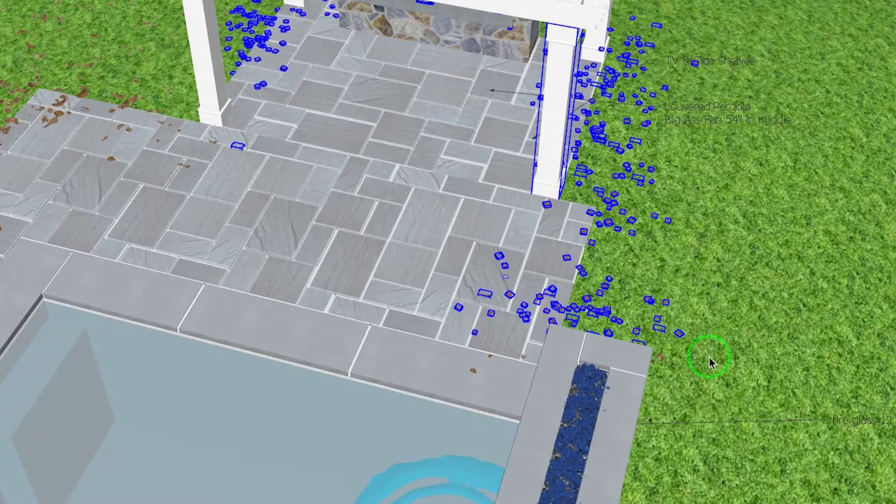
{"action": "scroll", "coordinate": [466, 190], "scroll_direction": "up", "scroll_amount": 1}
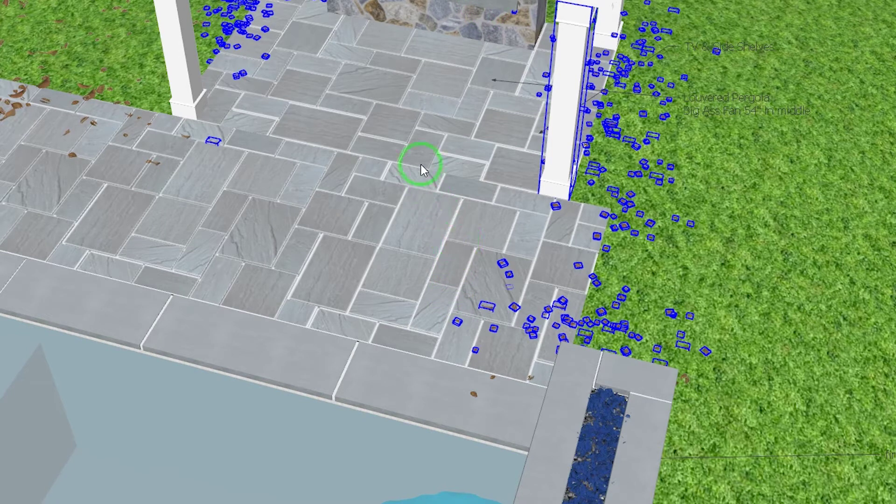
{"action": "scroll", "coordinate": [420, 41], "scroll_direction": "up", "scroll_amount": 6}
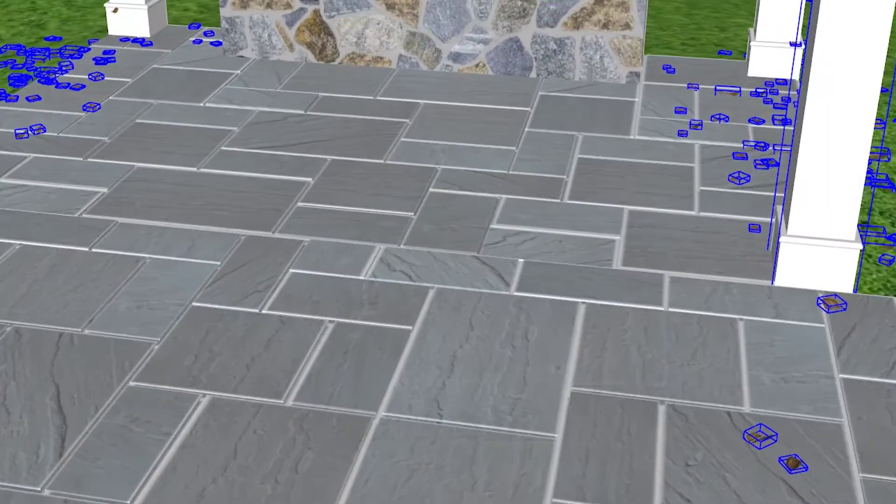
{"action": "scroll", "coordinate": [455, 94], "scroll_direction": "down", "scroll_amount": 8}
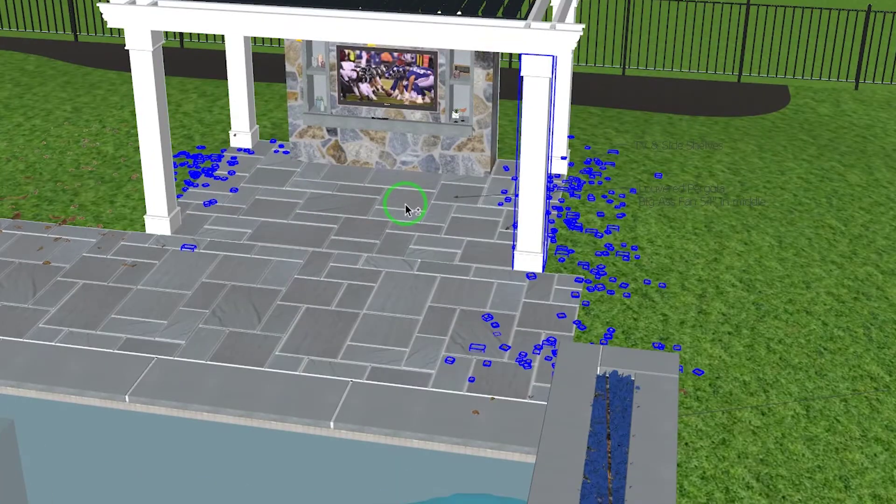
{"action": "left_click", "coordinate": [406, 210]}
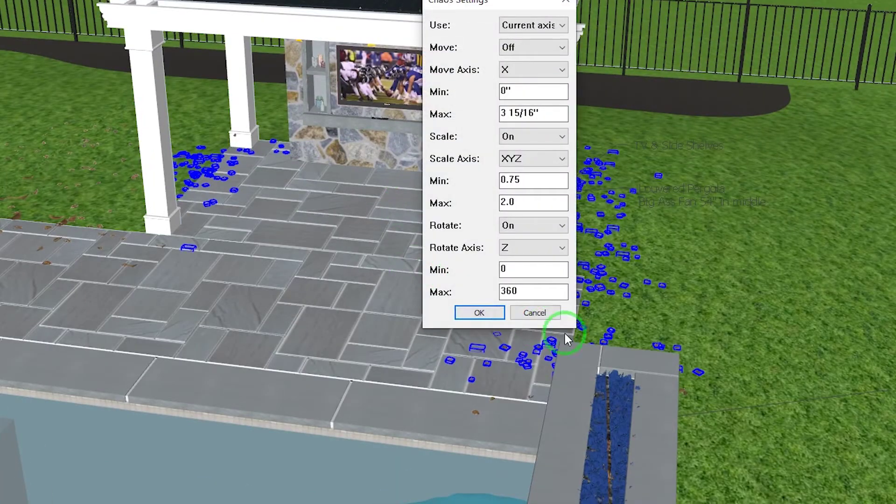
{"action": "left_click", "coordinate": [533, 312]}
Step: Isolate the selected leaves and pergola post to inspect the post, and clear that mixed selection
{"action": "key", "text": "i"}
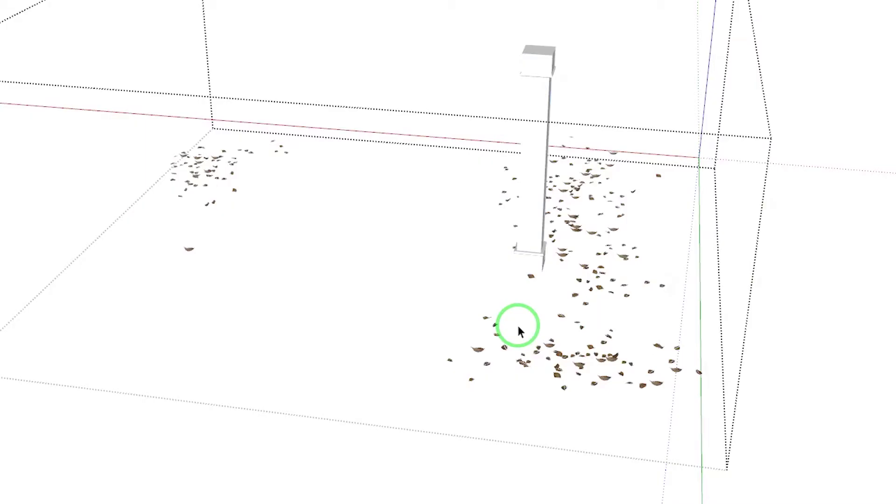
{"action": "middle_click_drag", "start_coordinate": [569, 187], "coordinate": [558, 21]}
{"action": "left_click", "coordinate": [546, 128]}
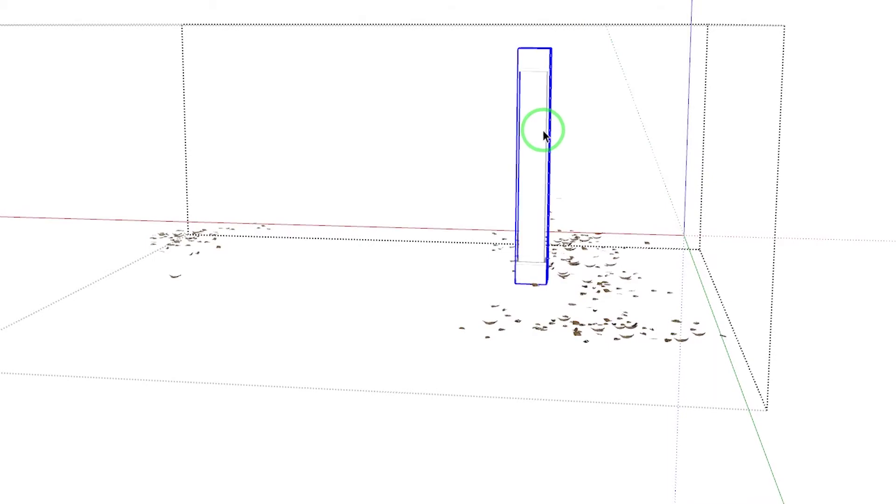
{"action": "key", "text": "Escape"}
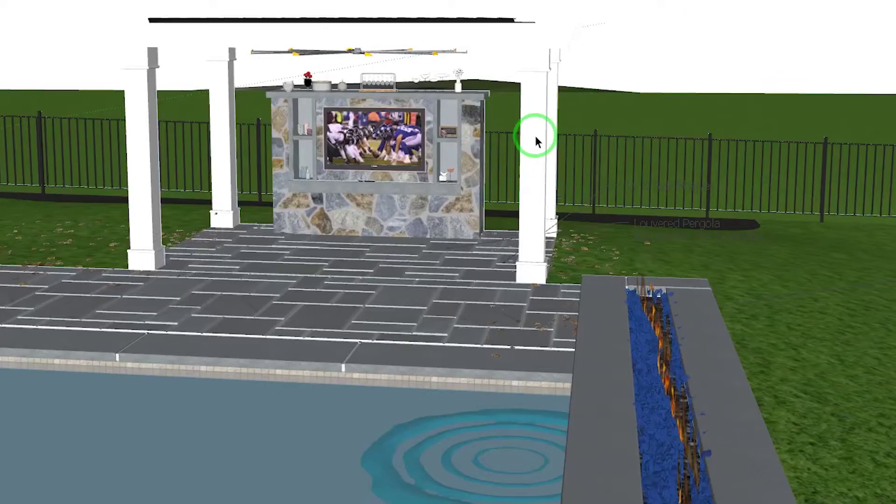
{"action": "left_click", "coordinate": [536, 136]}
{"action": "double_click", "coordinate": [536, 140]}
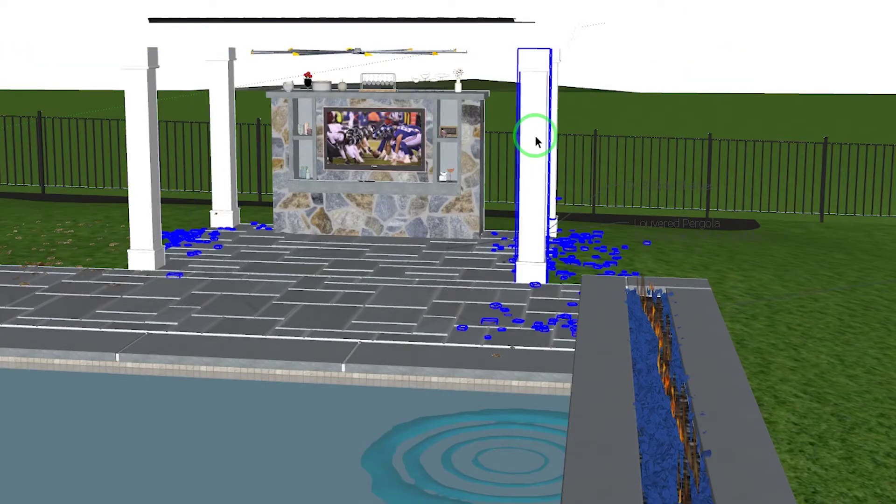
{"action": "left_click", "coordinate": [536, 140]}
{"action": "left_click_drag", "start_coordinate": [595, 138], "coordinate": [493, 117]}
Step: Select only the leaves inside the pergola's far edge and at the patio corner by the fire feature, and apply the same Chaos settings
{"action": "middle_click_drag", "start_coordinate": [518, 190], "coordinate": [476, 364]}
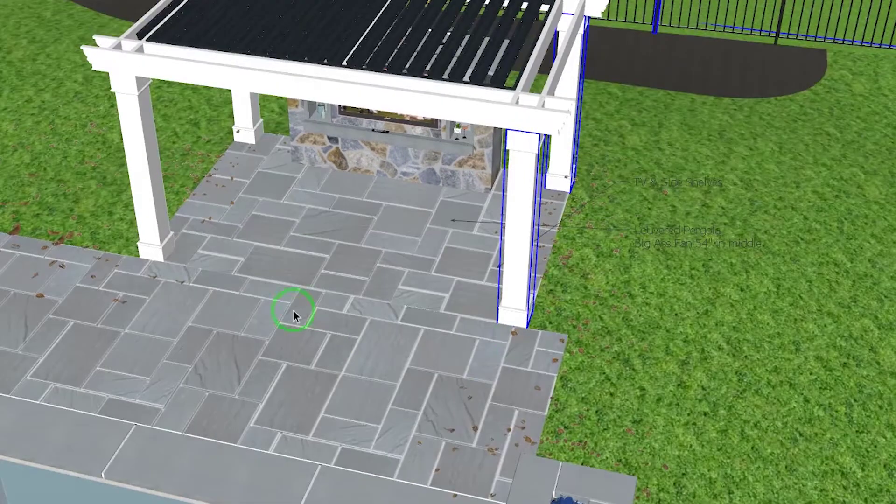
{"action": "left_click_drag", "start_coordinate": [194, 155], "coordinate": [469, 273]}
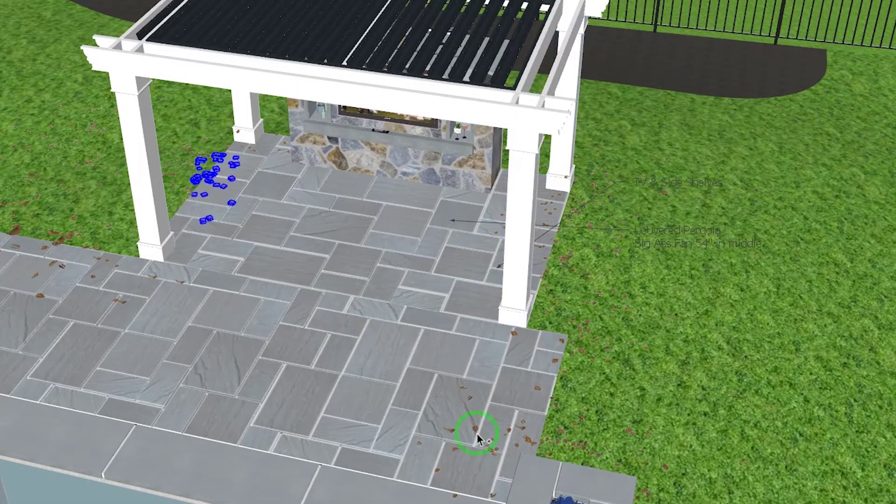
{"action": "left_click_drag", "start_coordinate": [400, 348], "coordinate": [583, 496], "text": "ctrl"}
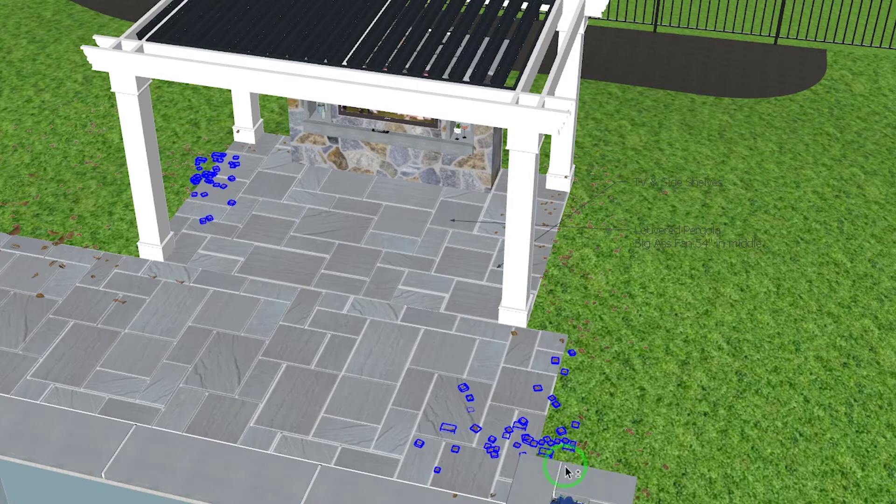
{"action": "left_click", "coordinate": [472, 312]}
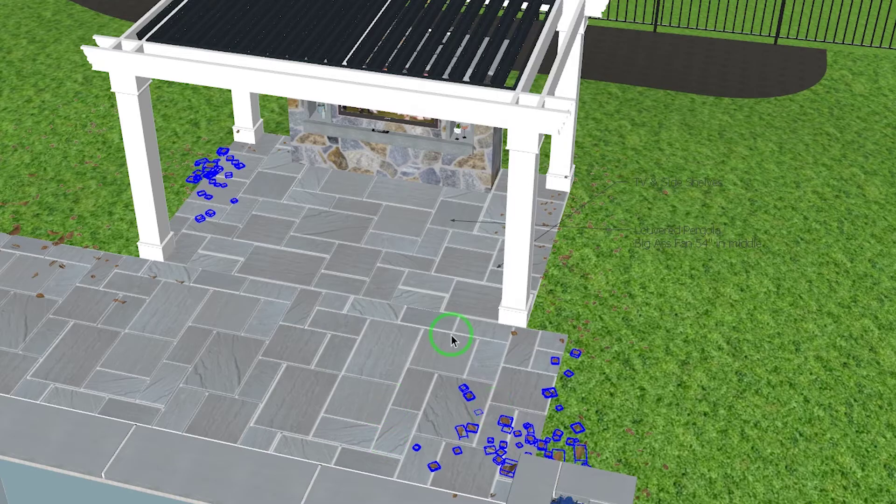
Step: Switch to D5 Render, load Scene 14 and sample the leaf material of the crape myrtle beside the fireplace
{"action": "middle_click_drag", "start_coordinate": [478, 333], "coordinate": [611, 4]}
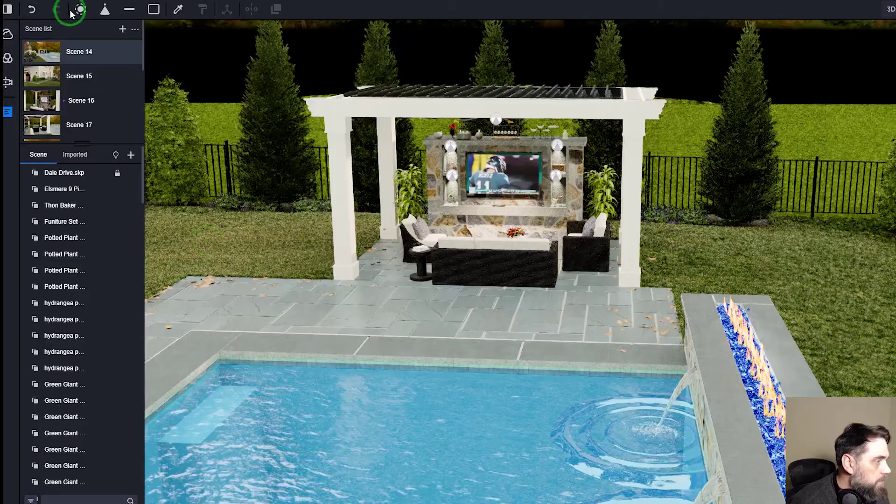
{"action": "left_click", "coordinate": [80, 51]}
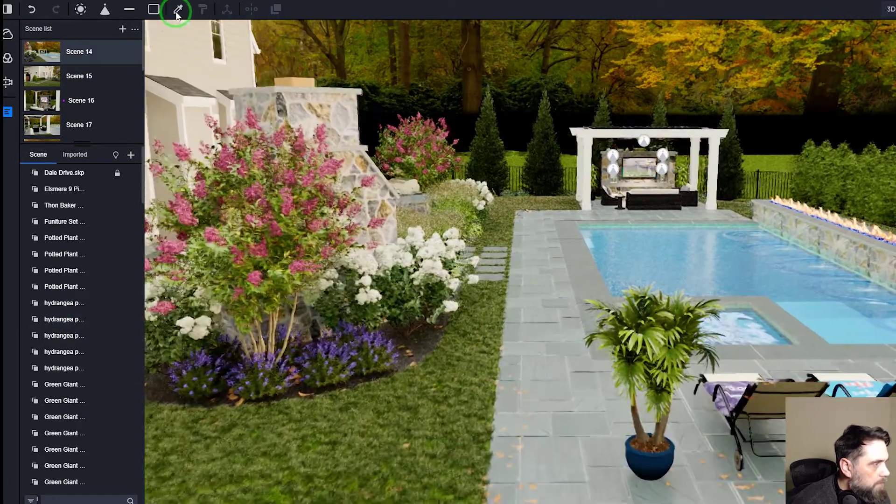
{"action": "left_click", "coordinate": [178, 10]}
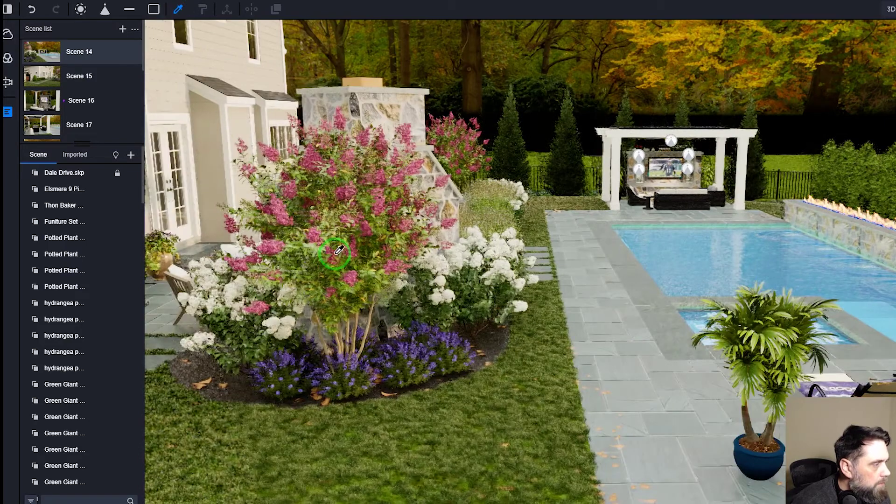
{"action": "left_click", "coordinate": [325, 256]}
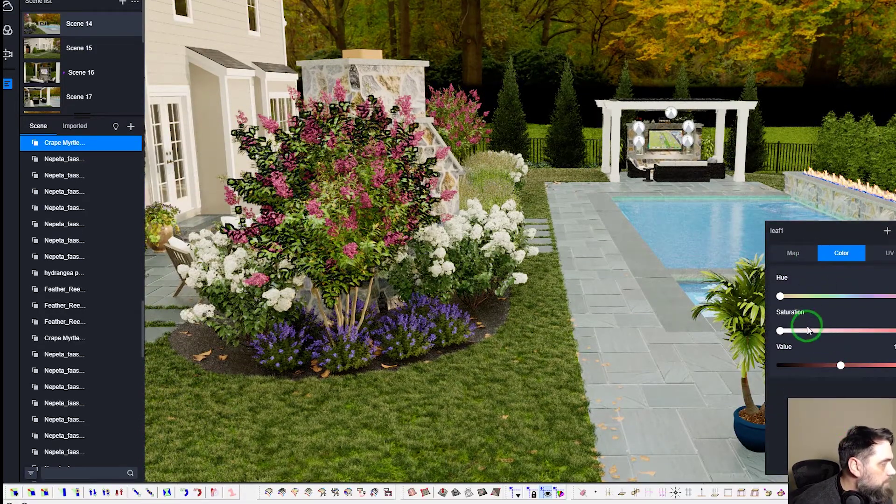
Step: Tint the crape myrtle's leaf1 material yellow-orange by shifting its hue and raising its saturation and value, checking the foliage up close
{"action": "left_click", "coordinate": [794, 295]}
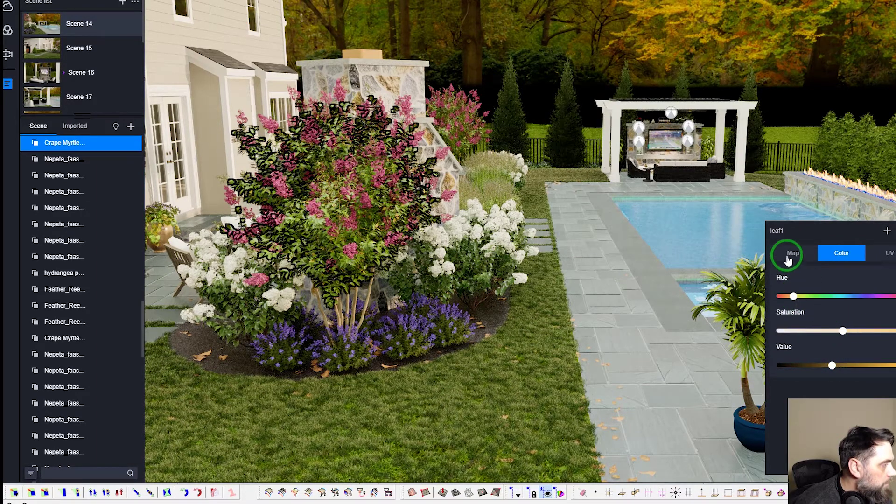
{"action": "left_click", "coordinate": [376, 254]}
{"action": "scroll", "coordinate": [377, 253], "scroll_direction": "up", "scroll_amount": 5}
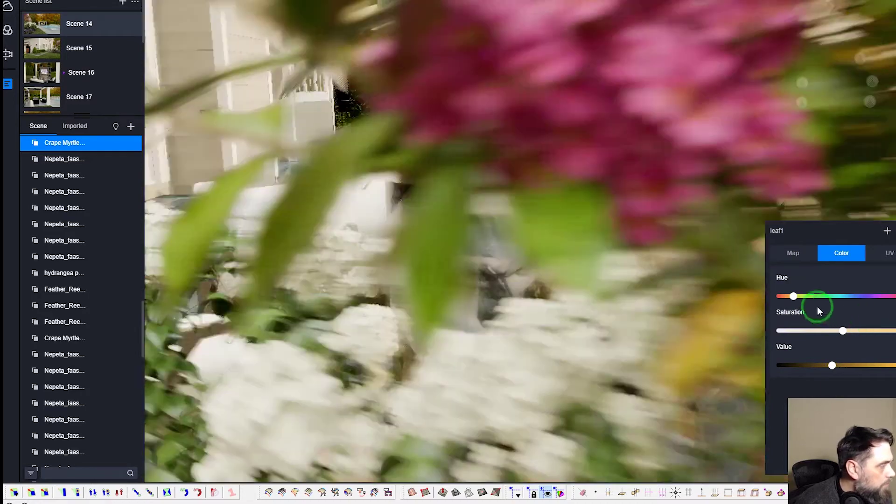
{"action": "left_click", "coordinate": [794, 296]}
{"action": "left_click_drag", "start_coordinate": [842, 331], "coordinate": [875, 331]}
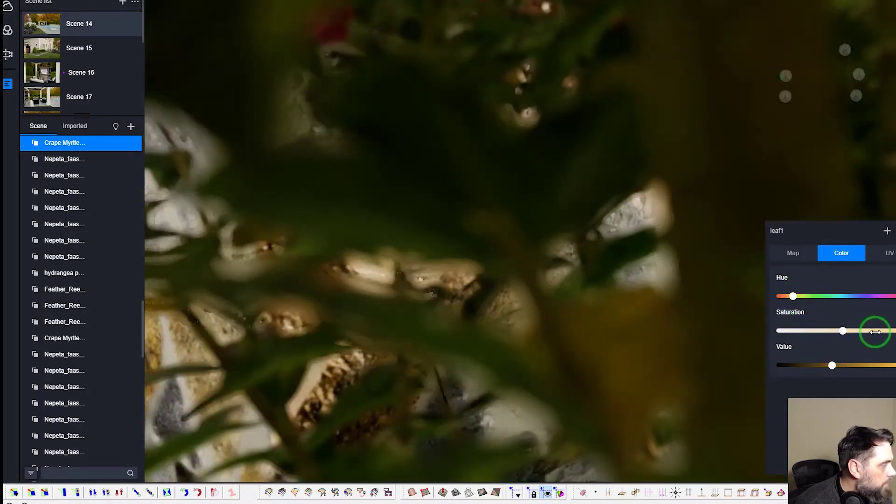
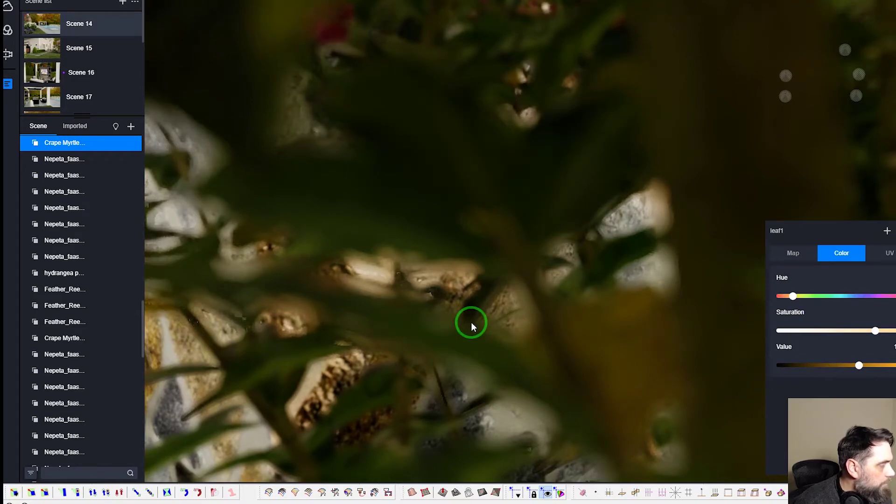
{"action": "scroll", "coordinate": [472, 322], "scroll_direction": "down", "scroll_amount": 2}
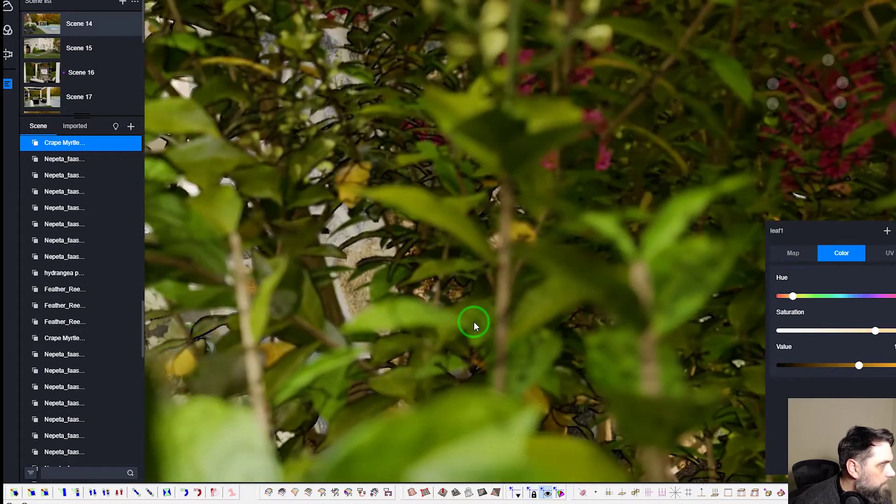
{"action": "scroll", "coordinate": [474, 322], "scroll_direction": "down", "scroll_amount": 5}
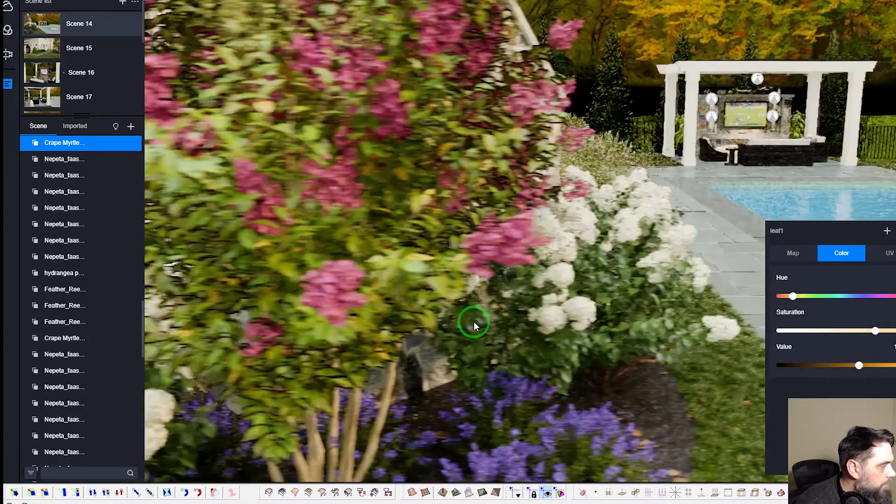
{"action": "key", "text": "a"}
{"action": "key", "text": "Escape"}
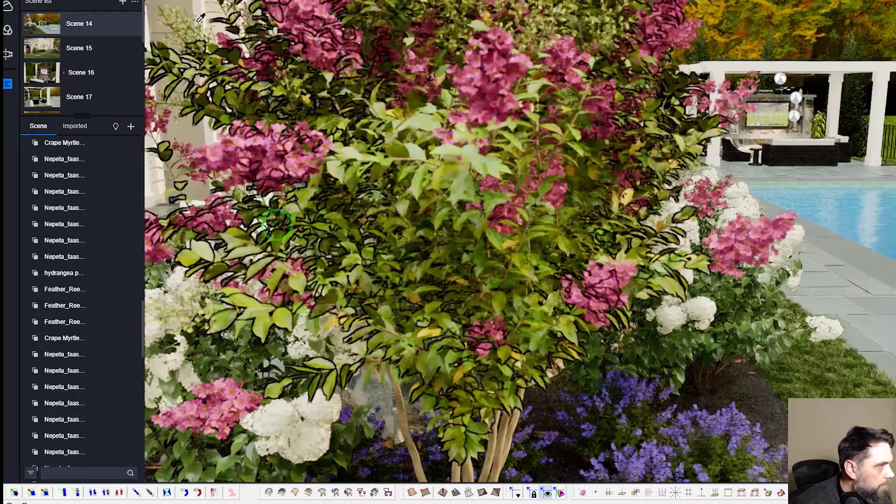
Step: Resample the crape myrtle's leaf1 material and shift its hue closer to orange, with higher saturation and a lower value
{"action": "left_click", "coordinate": [563, 351]}
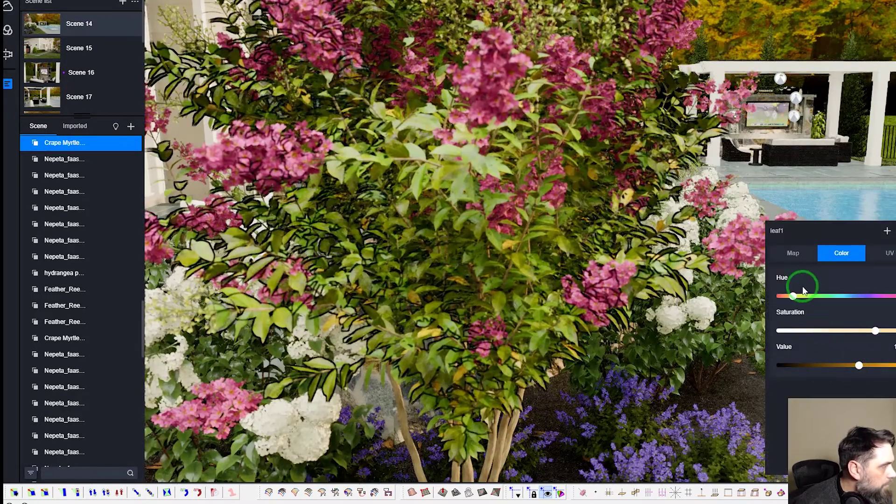
{"action": "left_click_drag", "start_coordinate": [793, 296], "coordinate": [789, 296]}
{"action": "left_click_drag", "start_coordinate": [883, 335], "coordinate": [894, 335]}
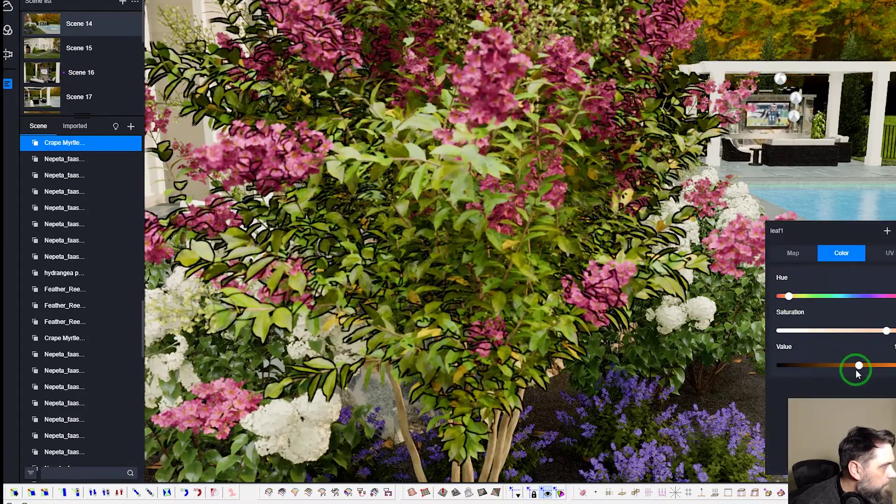
{"action": "left_click", "coordinate": [878, 364]}
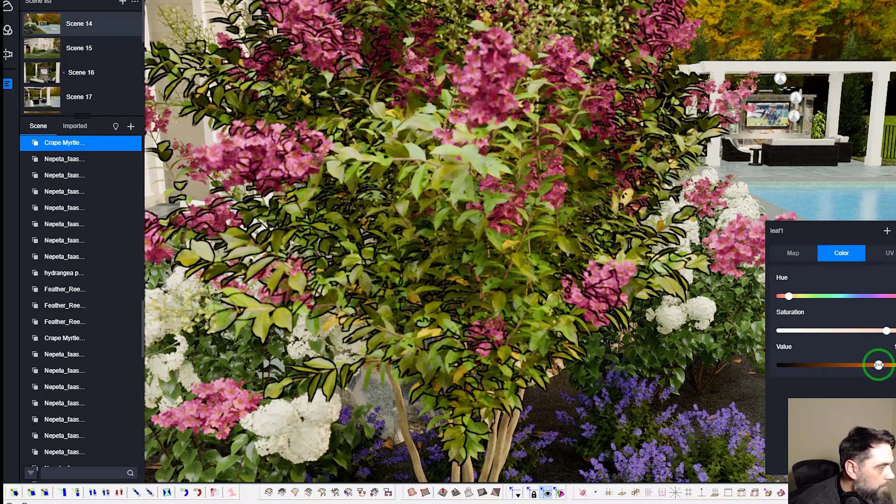
{"action": "left_click_drag", "start_coordinate": [879, 364], "coordinate": [841, 364]}
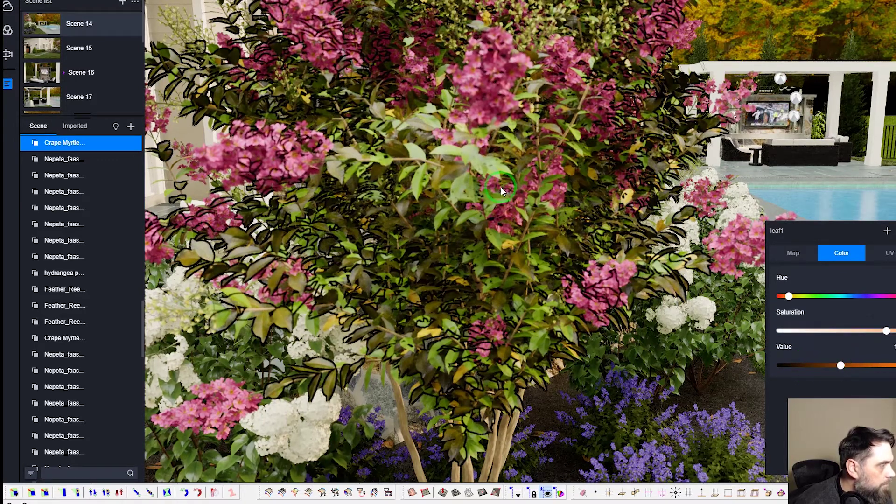
Step: Move from the crape myrtle to the driveway behind the parked car and sample its blacktop material with the Material Picker
{"action": "scroll", "coordinate": [501, 191], "scroll_direction": "down", "scroll_amount": 1}
{"action": "scroll", "coordinate": [591, 345], "scroll_direction": "down", "scroll_amount": 3}
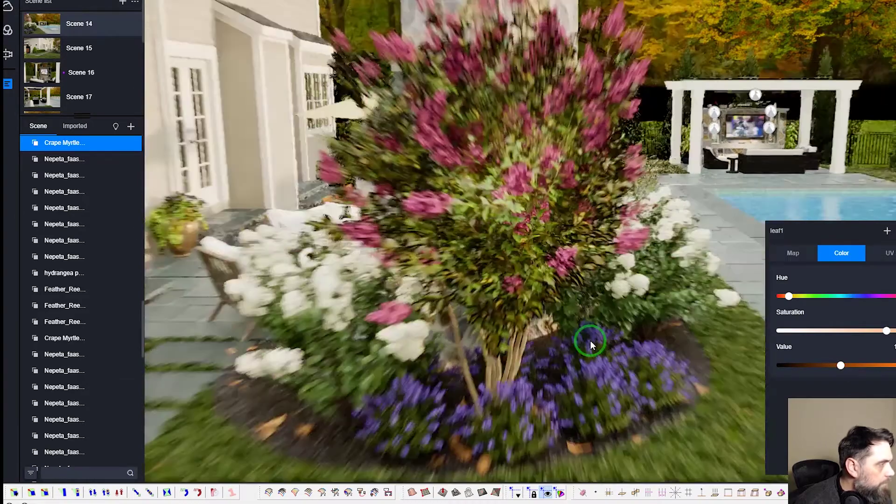
{"action": "scroll", "coordinate": [590, 340], "scroll_direction": "down", "scroll_amount": 3}
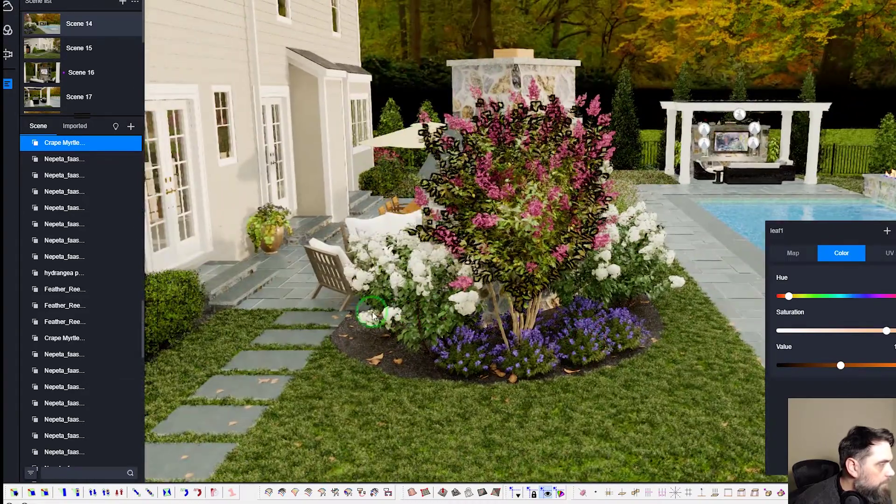
{"action": "right_click_drag", "start_coordinate": [372, 312], "coordinate": [176, 303]}
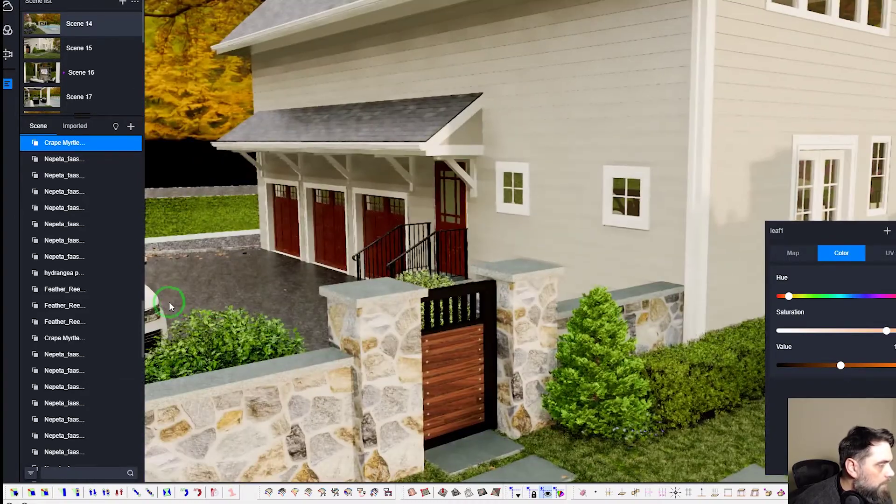
{"action": "right_click_drag", "start_coordinate": [420, 280], "coordinate": [185, 246]}
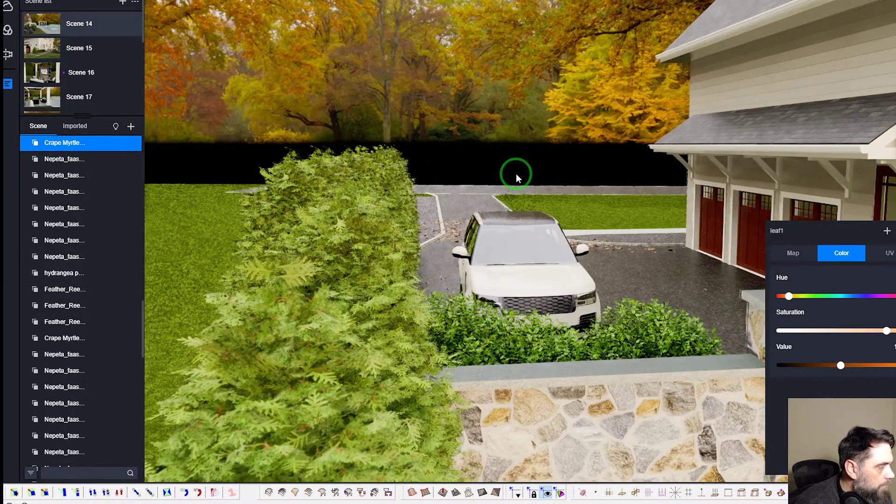
{"action": "key", "text": "w"}
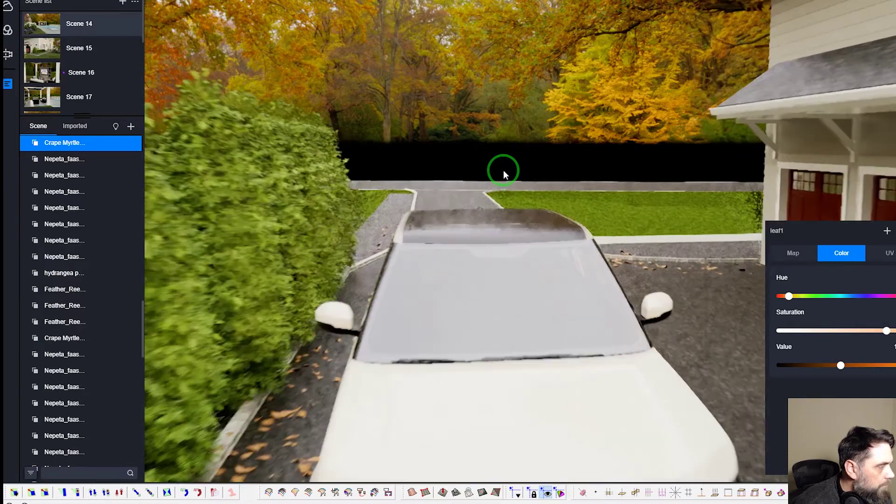
{"action": "scroll", "coordinate": [503, 170], "scroll_direction": "up", "scroll_amount": 8}
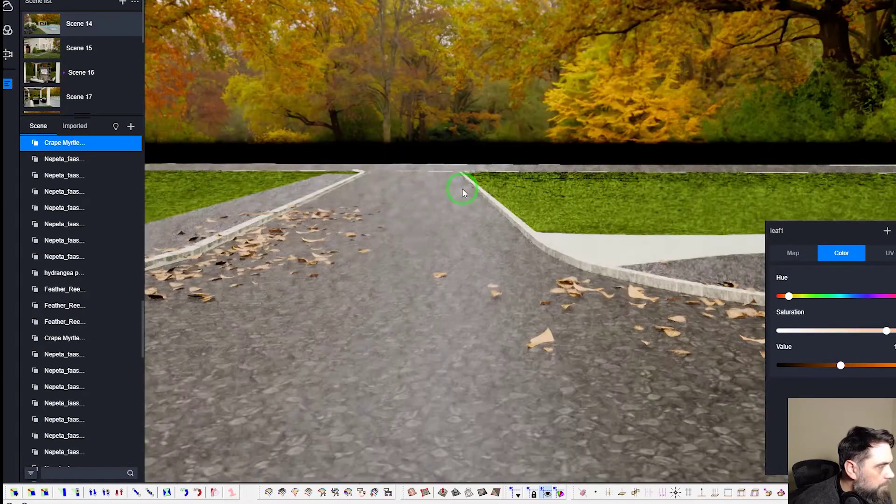
{"action": "right_click_drag", "start_coordinate": [716, 226], "coordinate": [537, 341]}
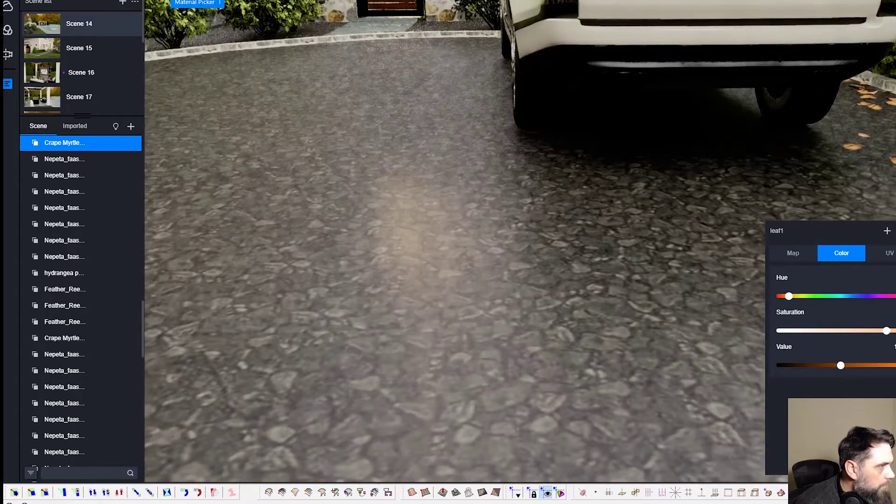
{"action": "left_click", "coordinate": [448, 226]}
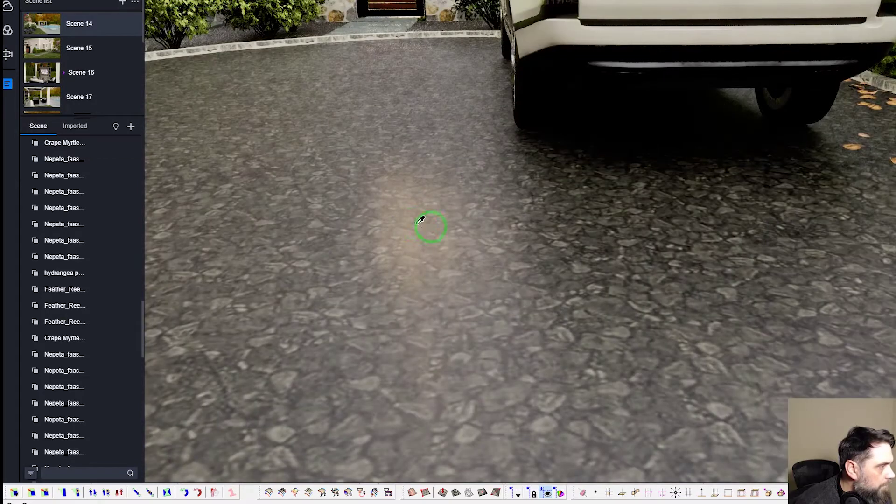
Step: Set the blacktop material's horizontal and vertical UV stretch to 0.8 and check the paving scale across the driveway
{"action": "left_click", "coordinate": [887, 253]}
{"action": "left_click", "coordinate": [808, 317]}
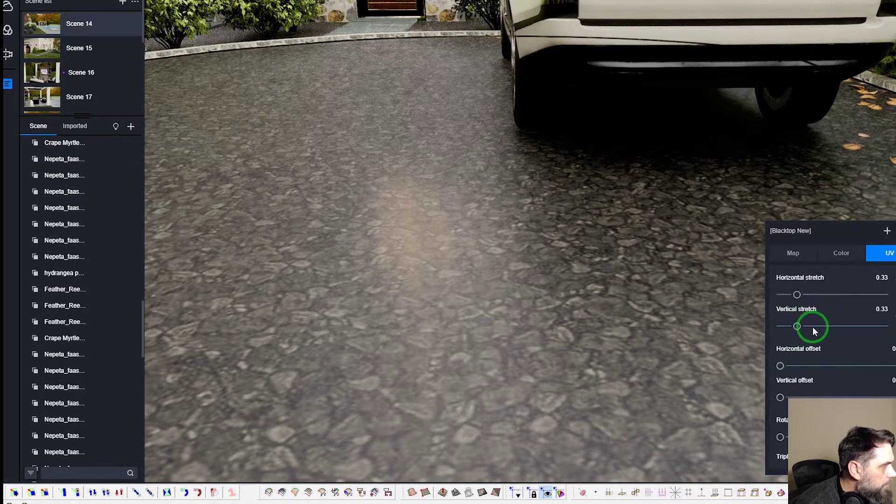
{"action": "left_click", "coordinate": [813, 327]}
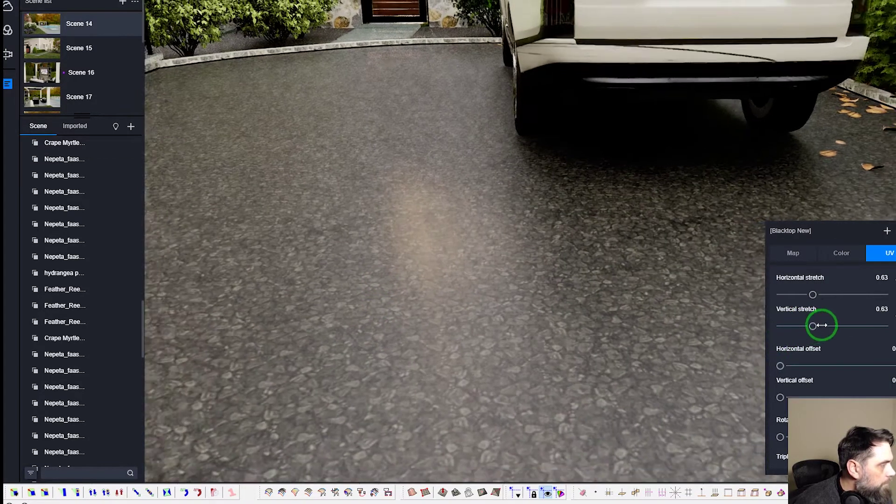
{"action": "left_click_drag", "start_coordinate": [822, 325], "coordinate": [822, 325]}
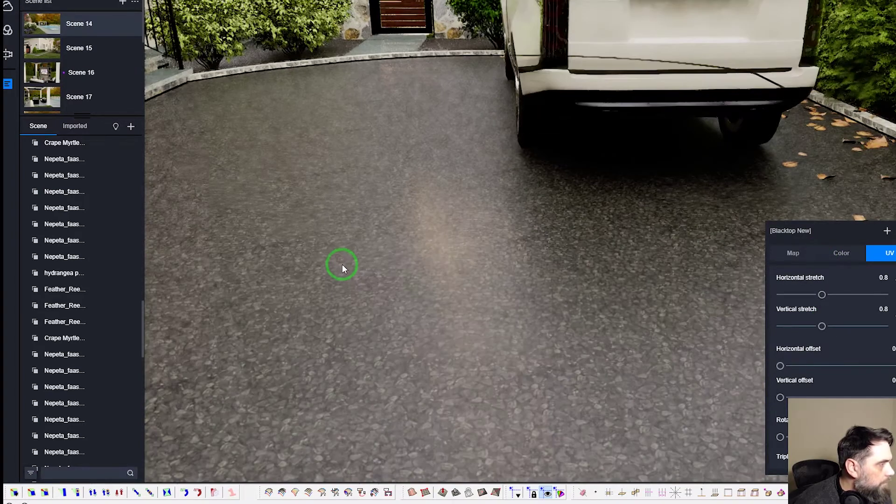
{"action": "scroll", "coordinate": [341, 261], "scroll_direction": "down", "scroll_amount": 4}
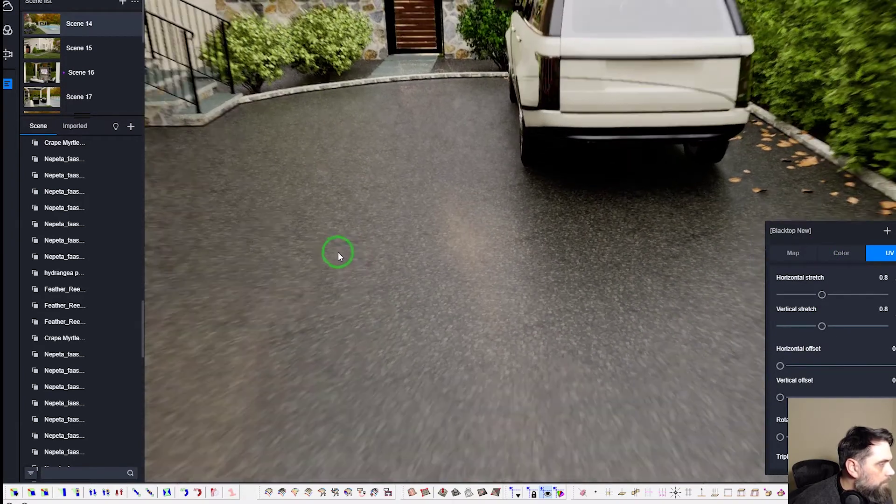
{"action": "right_click_drag", "start_coordinate": [339, 254], "coordinate": [587, 292]}
{"action": "right_click_drag", "start_coordinate": [558, 346], "coordinate": [33, 9]}
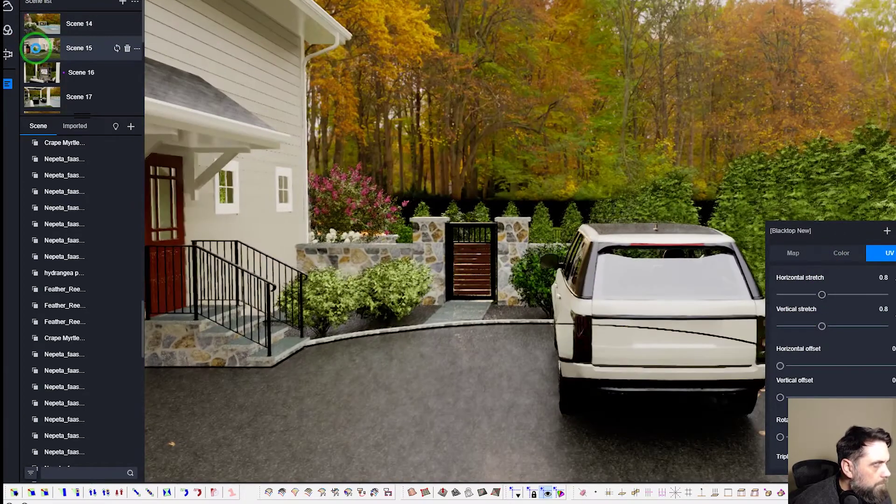
Step: Review the leaves, planting and paving in the saved views from Scene 15 through Scene 21
{"action": "left_click", "coordinate": [36, 48]}
{"action": "left_click", "coordinate": [44, 75]}
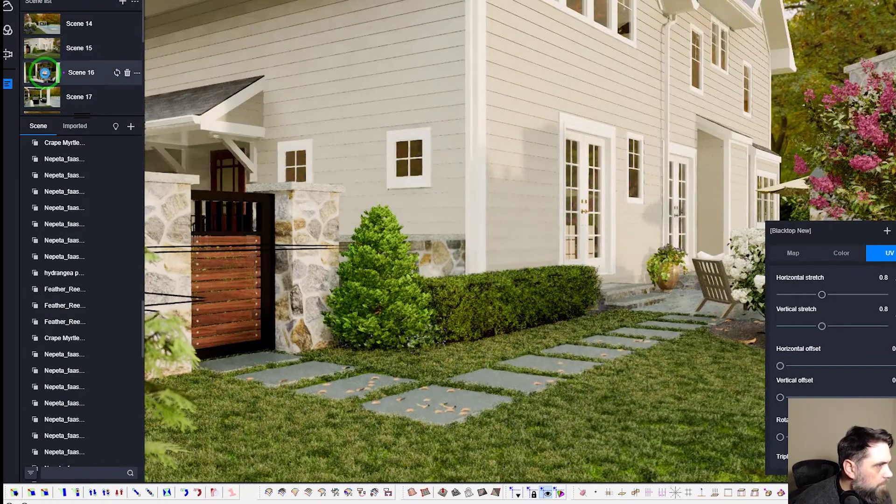
{"action": "left_click", "coordinate": [49, 98]}
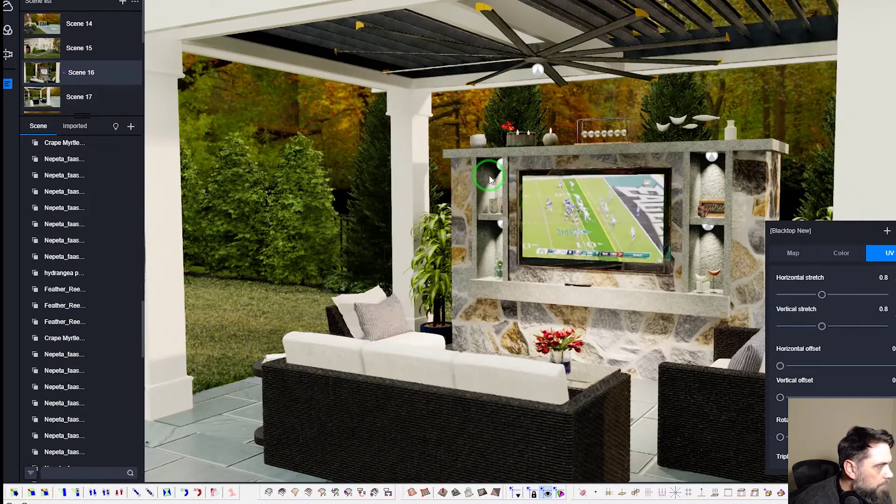
{"action": "left_click", "coordinate": [43, 87]}
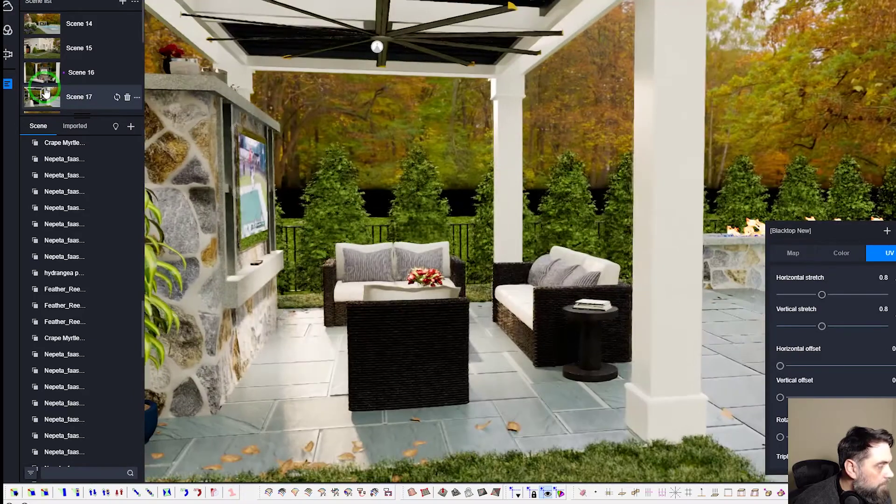
{"action": "scroll", "coordinate": [47, 74], "scroll_direction": "down", "scroll_amount": 1}
{"action": "left_click", "coordinate": [50, 66]}
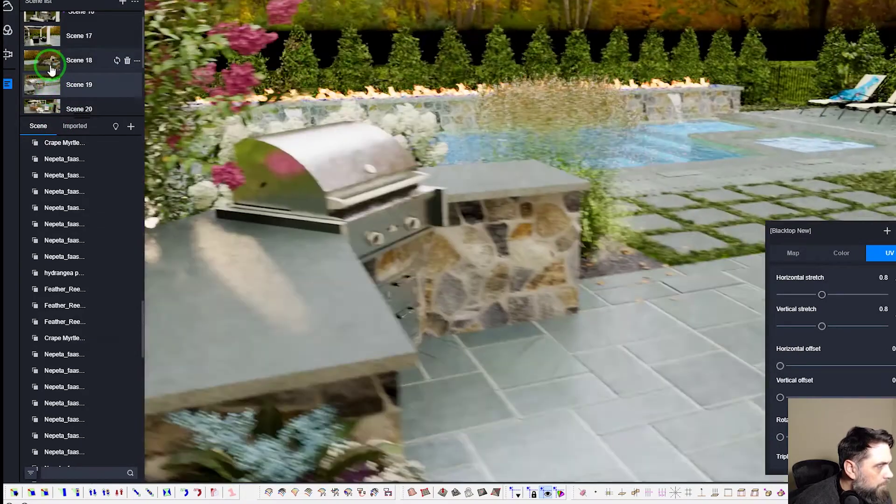
{"action": "left_click", "coordinate": [49, 101]}
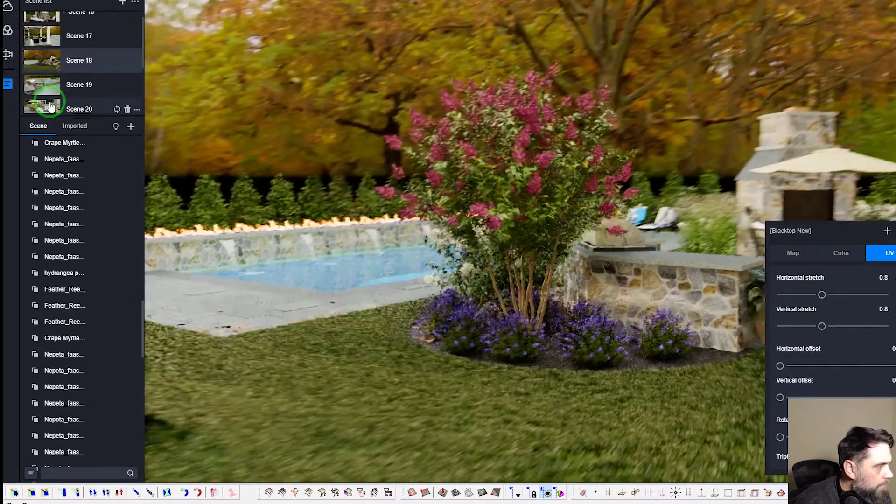
{"action": "scroll", "coordinate": [84, 84], "scroll_direction": "down", "scroll_amount": 1}
{"action": "left_click", "coordinate": [113, 109]}
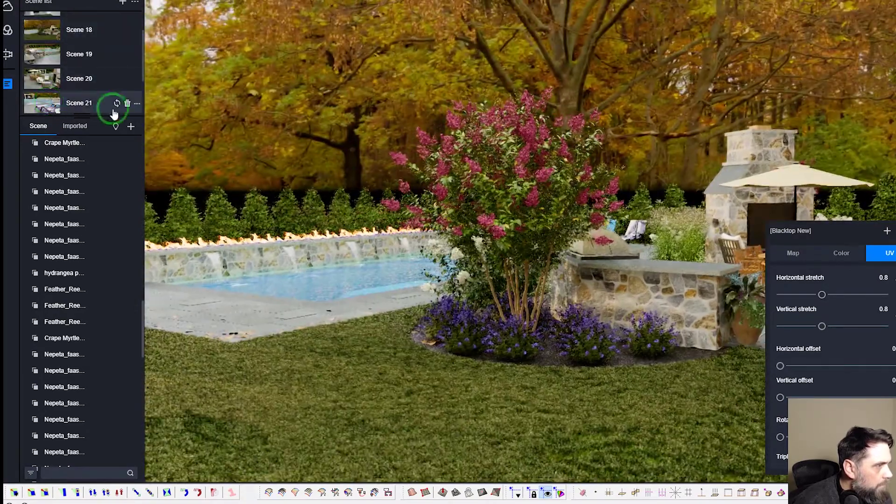
{"action": "left_click", "coordinate": [41, 104]}
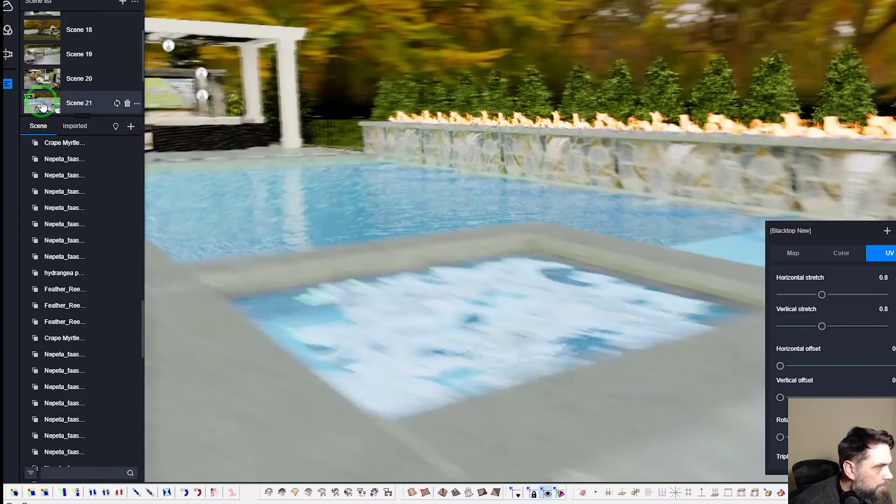
{"action": "left_click", "coordinate": [41, 76]}
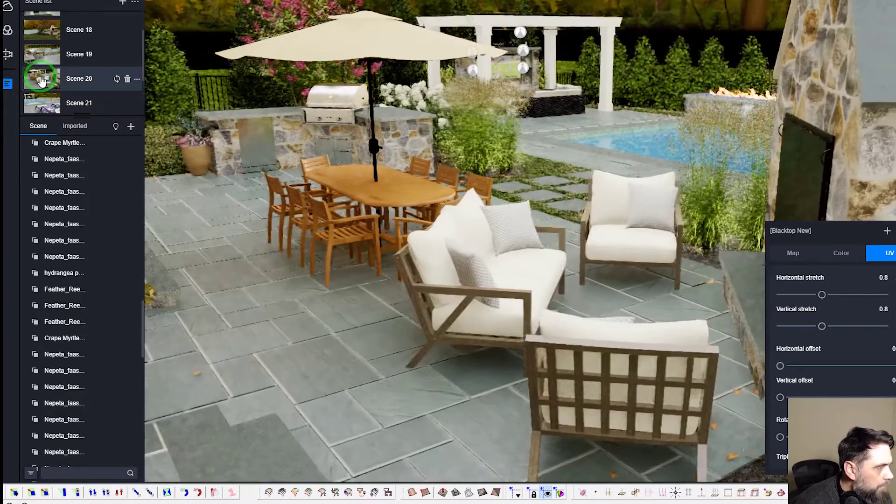
Step: Load Scene 24 with the house seen across the pool and clear the blacktop material selection
{"action": "scroll", "coordinate": [42, 70], "scroll_direction": "down", "scroll_amount": 3}
{"action": "left_click", "coordinate": [46, 101]}
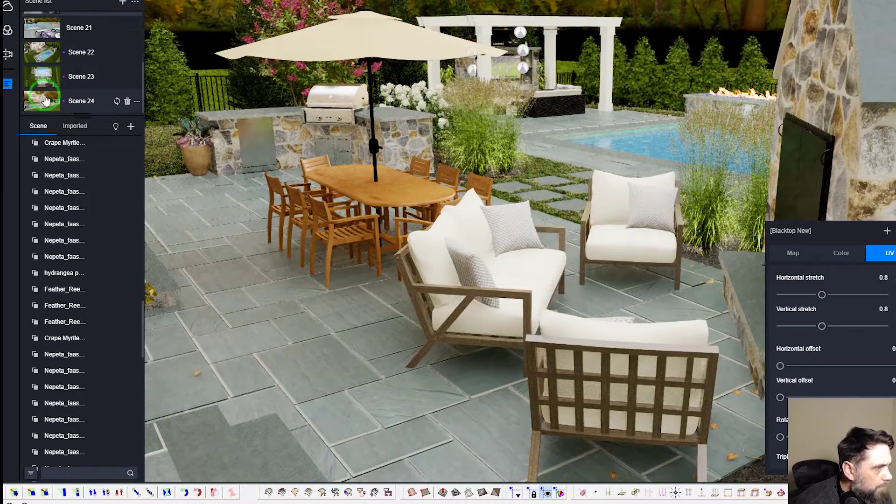
{"action": "left_click", "coordinate": [703, 238]}
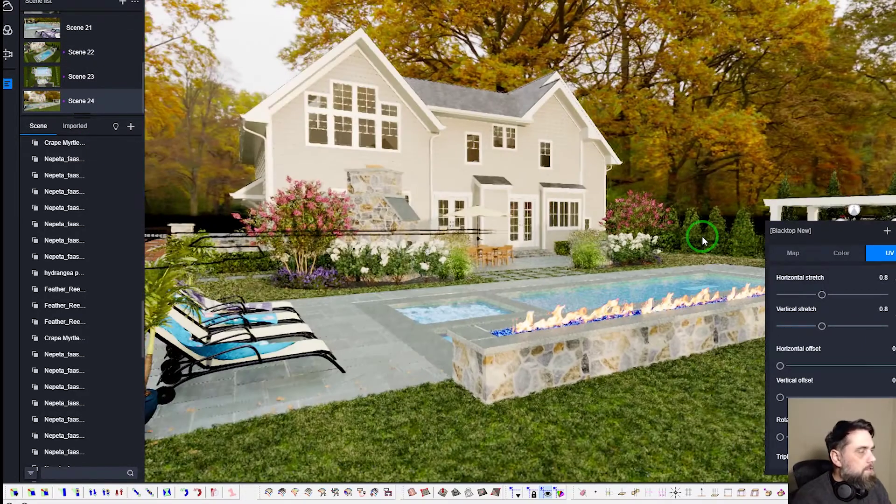
{"action": "left_click", "coordinate": [248, 40]}
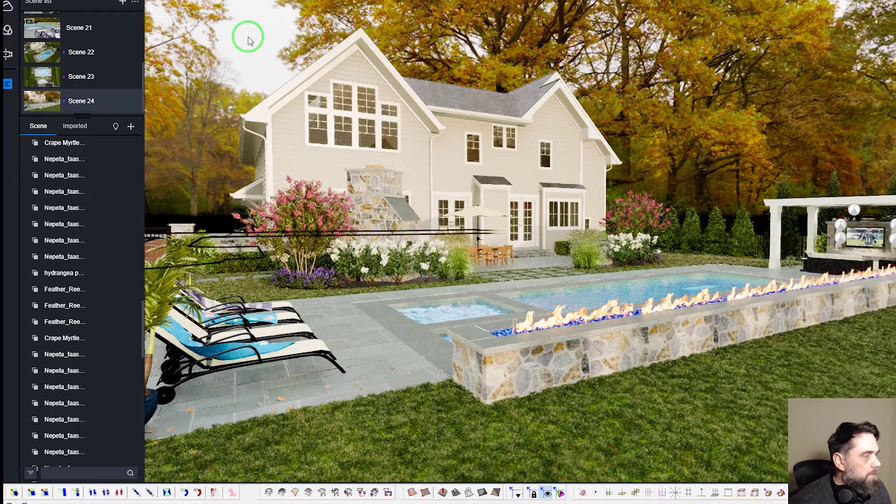